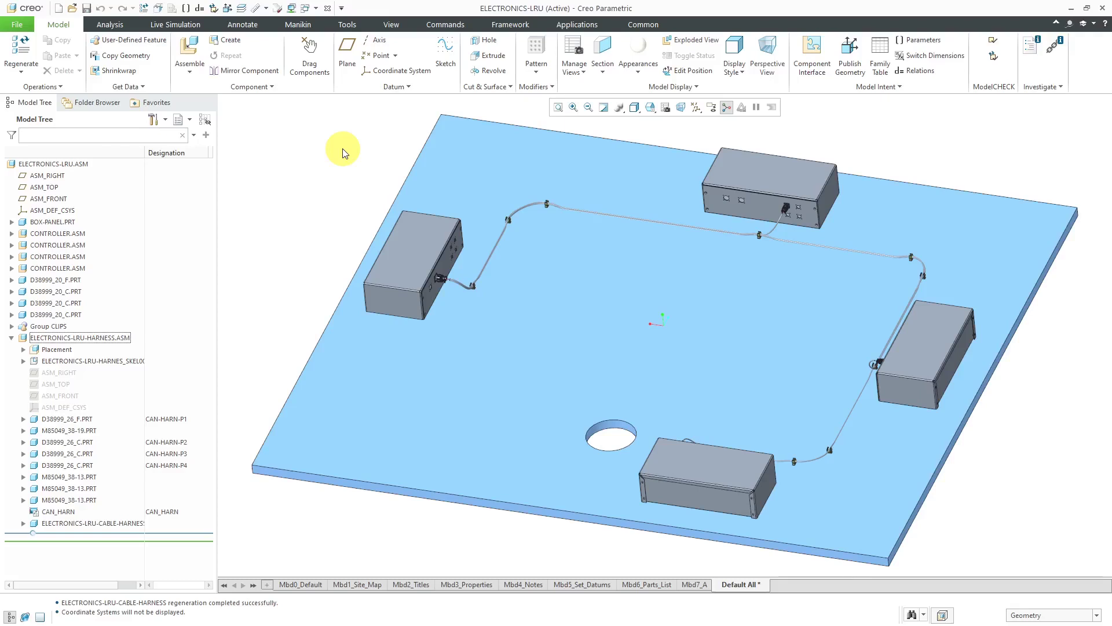
# Step: Bring up the Windows list of models open in session to reach ZIP.PRT
pyautogui.click(315, 8)
# Step: Activate ZIP.PRT and turn on Csys Display to reveal the ATTACH coordinate system
pyautogui.click(329, 48)
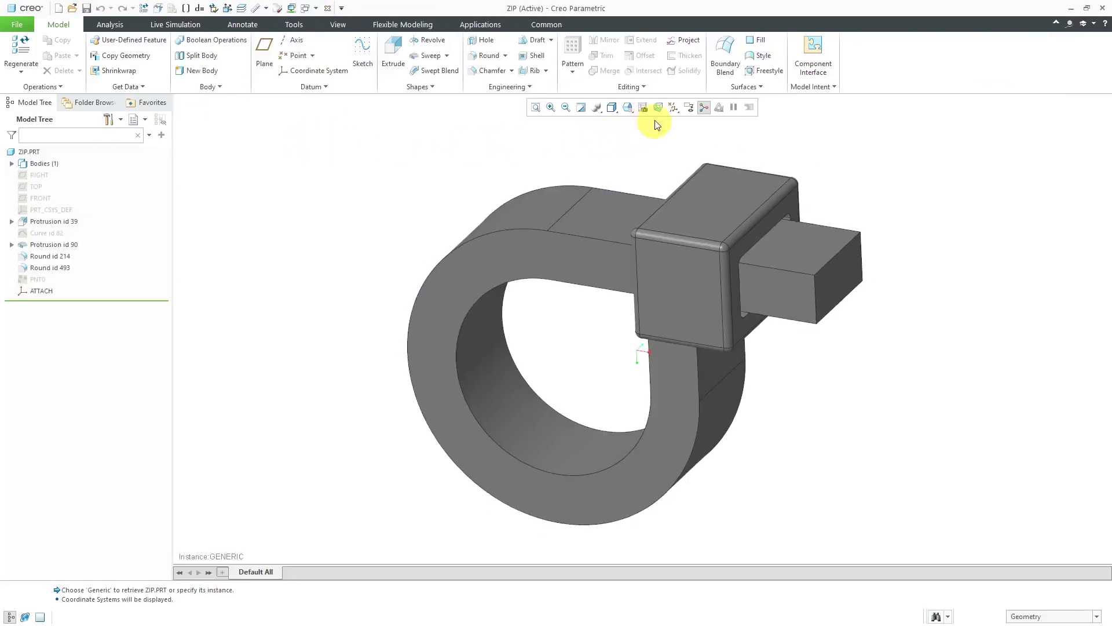
pyautogui.click(679, 113)
pyautogui.click(673, 160)
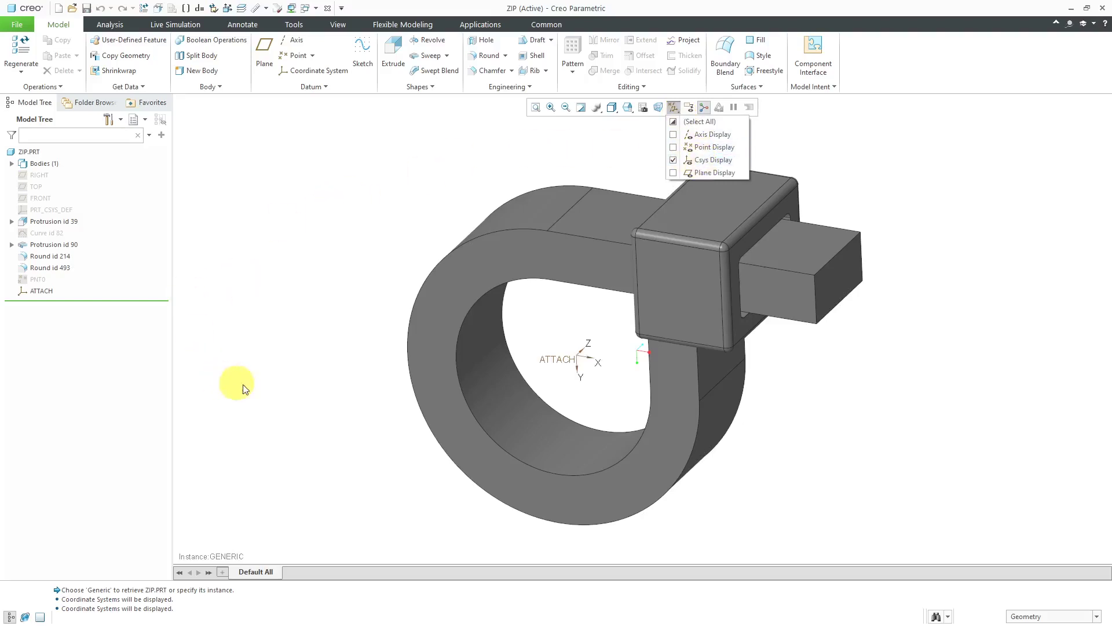
pyautogui.click(296, 347)
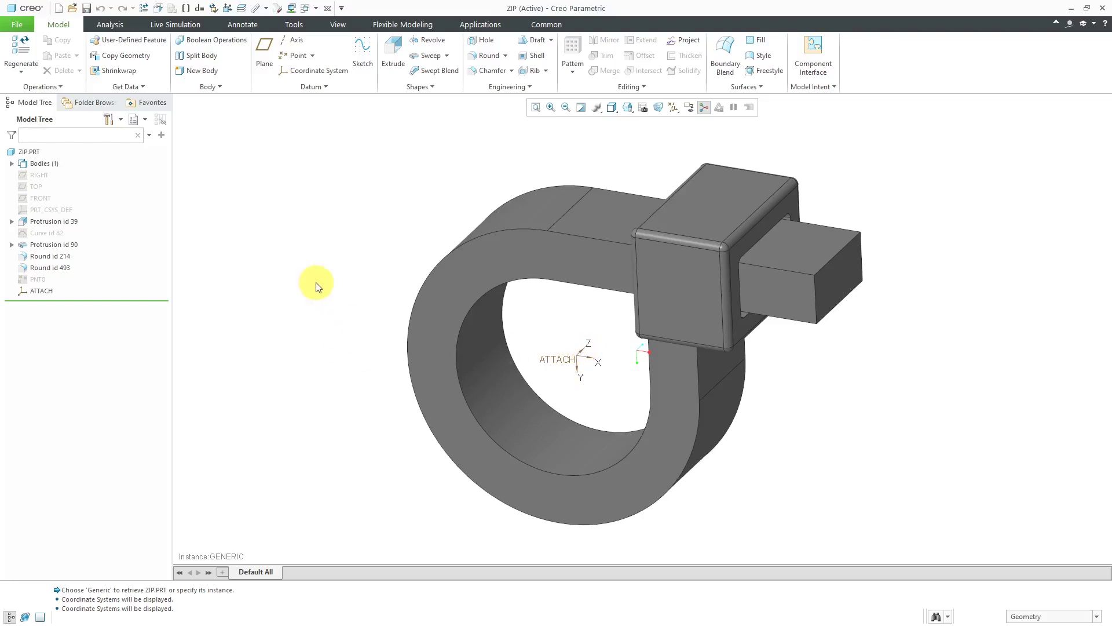
pyautogui.click(296, 24)
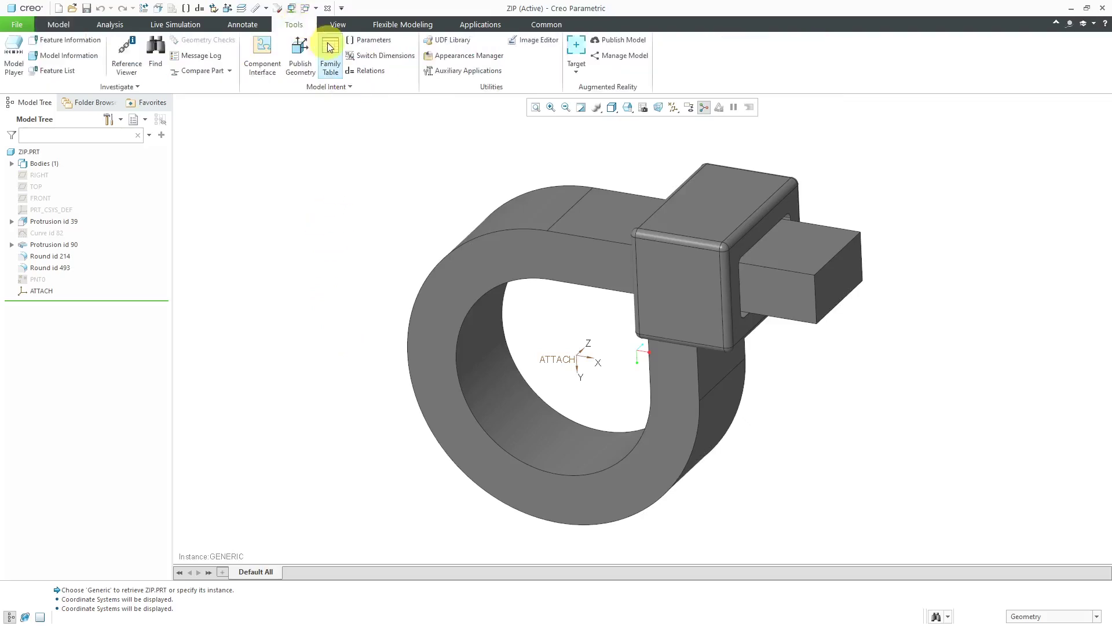
pyautogui.click(329, 48)
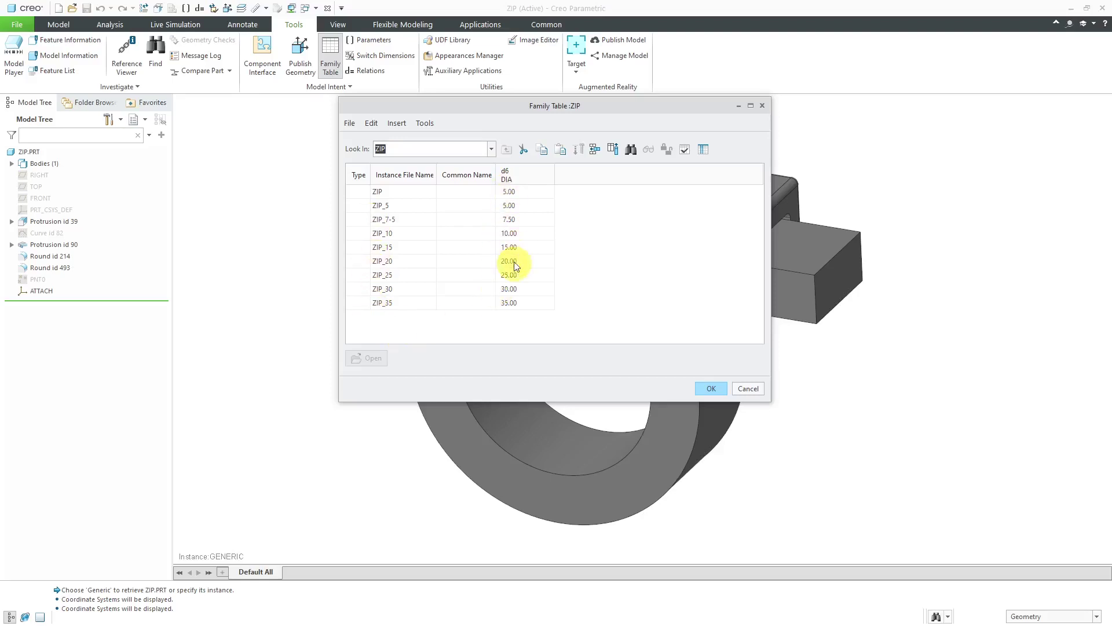
pyautogui.click(747, 388)
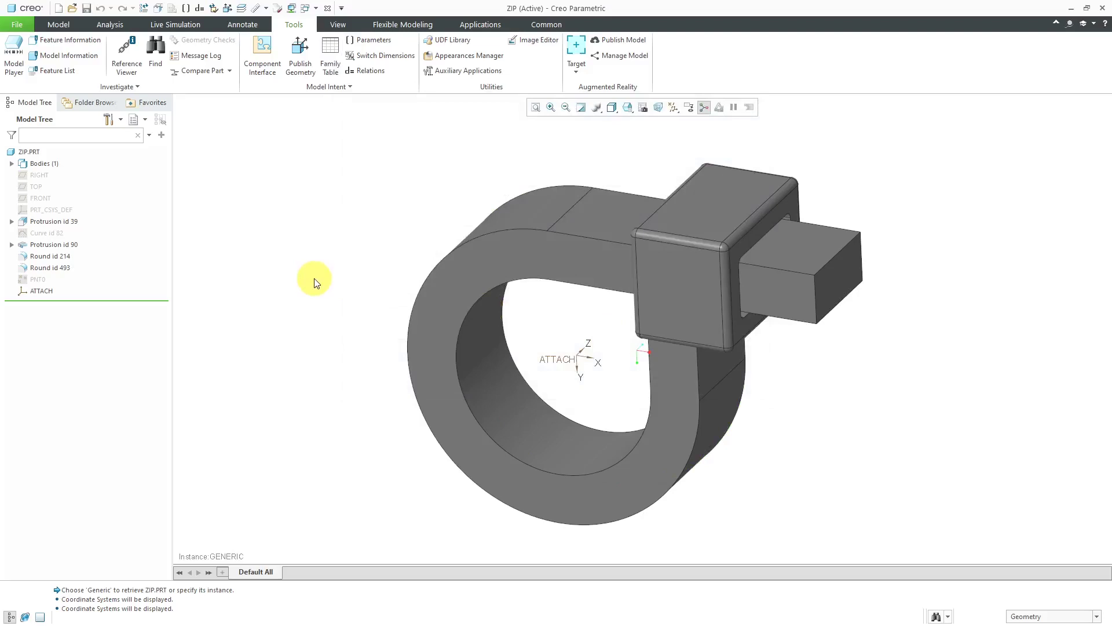
# Step: Activate ZIP-TIE.PRT and open its Model Properties, showing units MM_KG_SEC
pyautogui.click(316, 8)
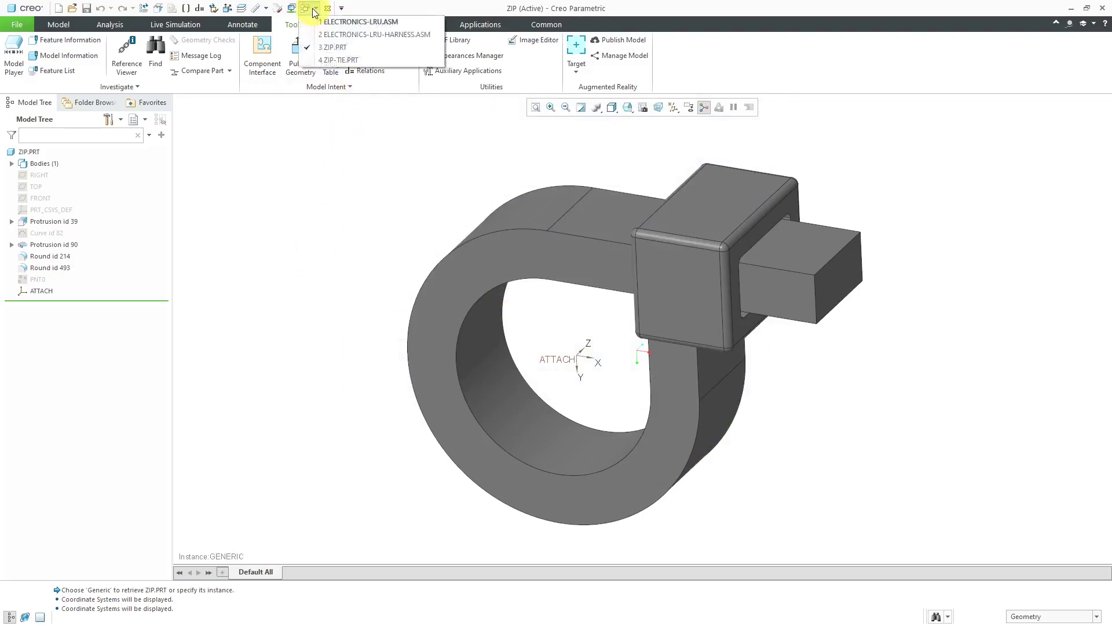
pyautogui.click(338, 60)
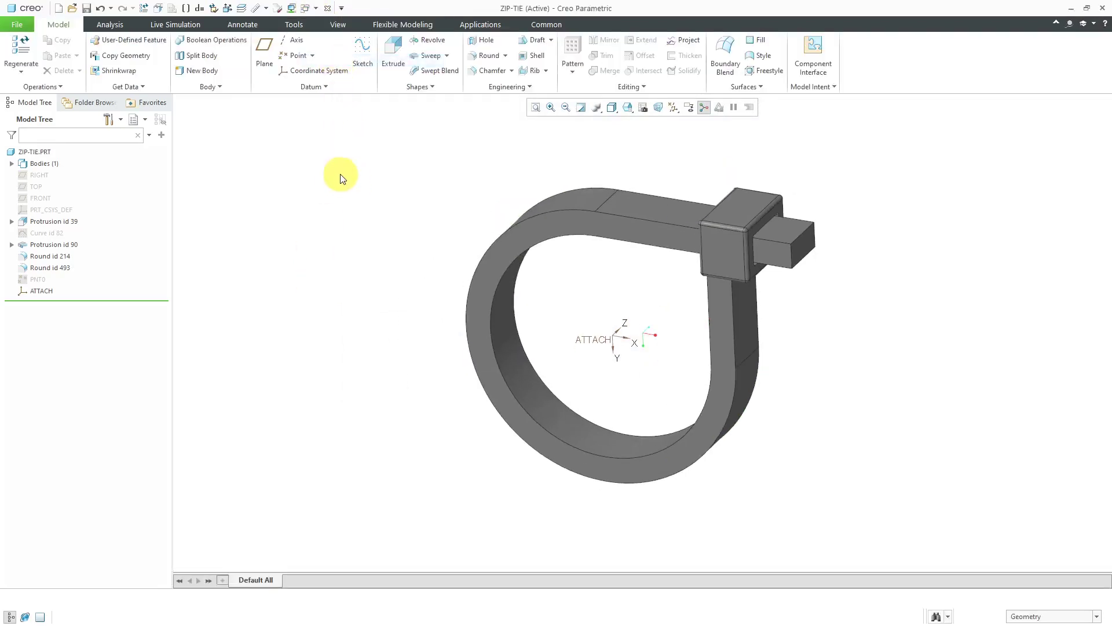
pyautogui.click(13, 27)
pyautogui.moveTo(22, 195)
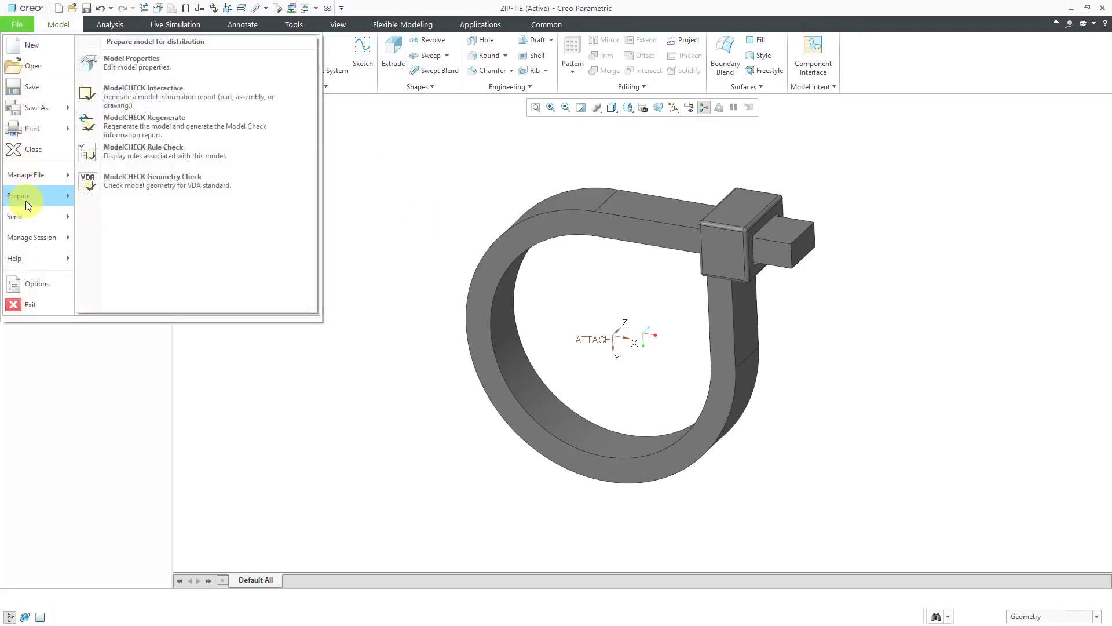
pyautogui.click(405, 161)
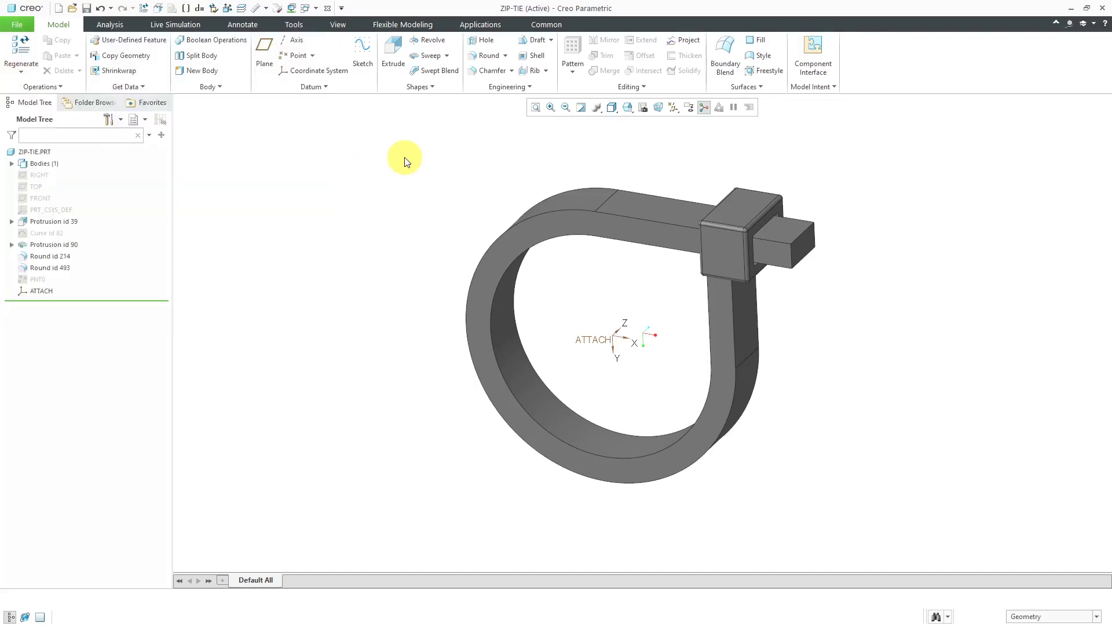
pyautogui.click(158, 9)
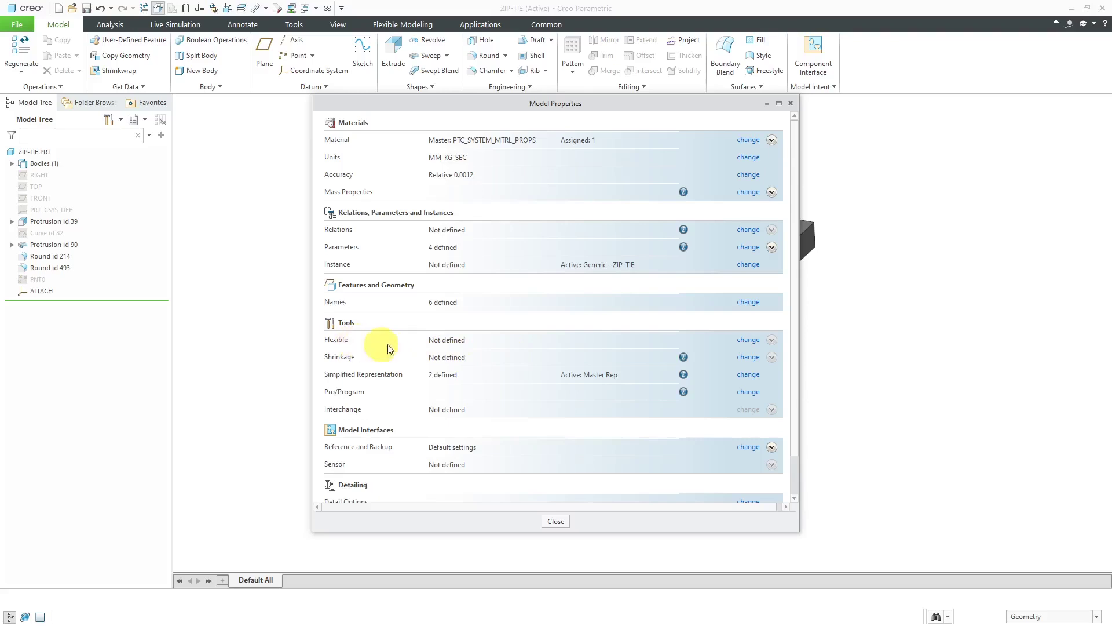
# Step: Trial-add the dia dimension (10) of Curve id 82 as a flexible item, then cancel
pyautogui.click(747, 340)
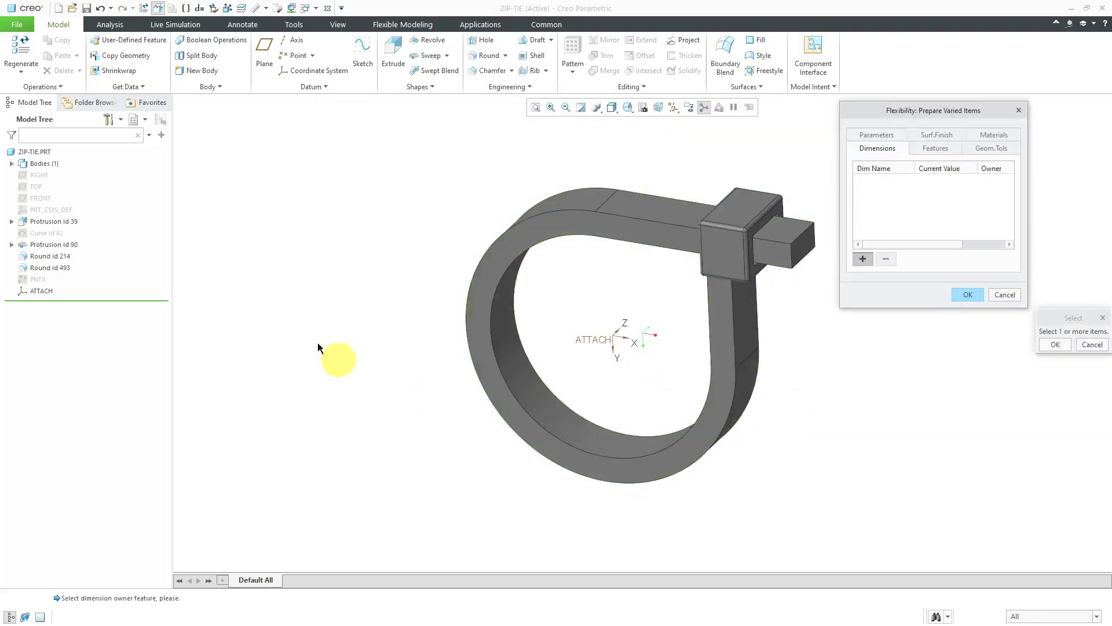
pyautogui.click(46, 232)
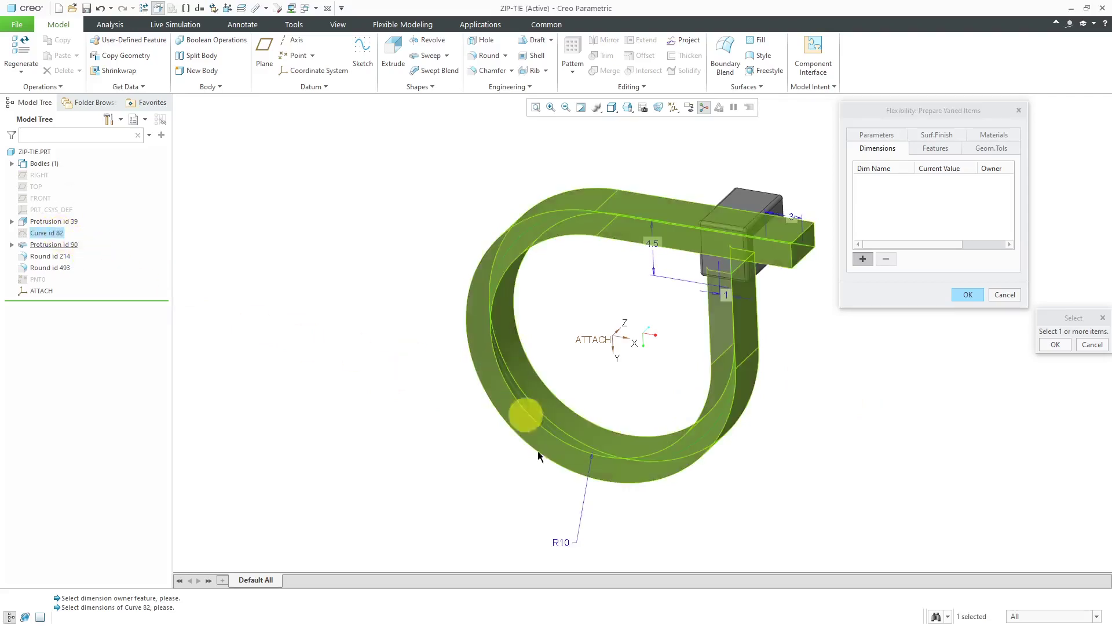
pyautogui.click(565, 543)
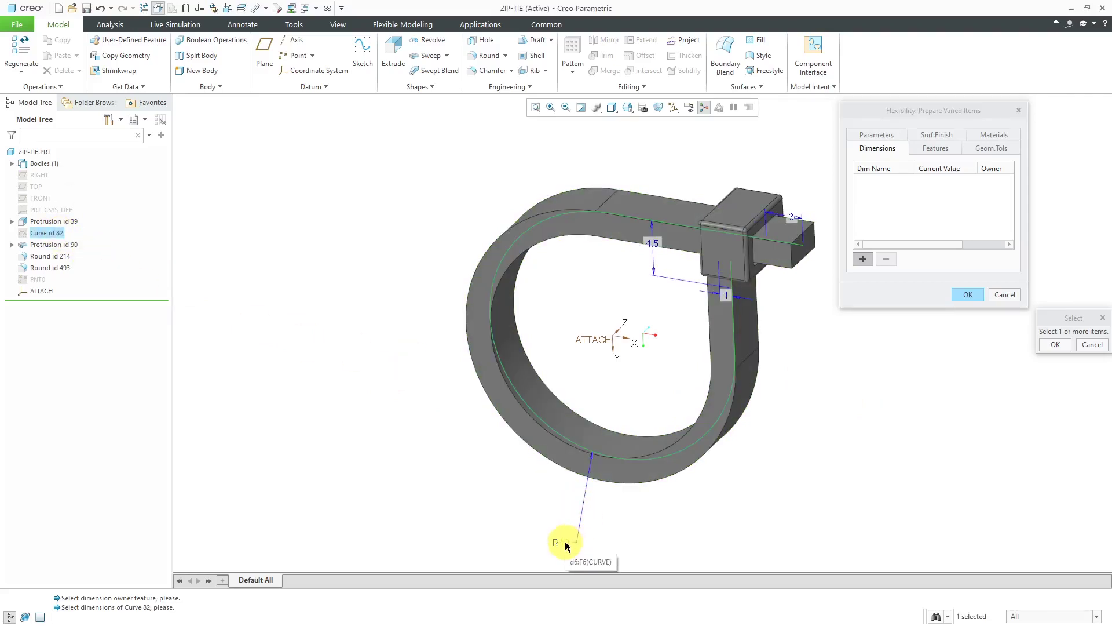
pyautogui.click(582, 536)
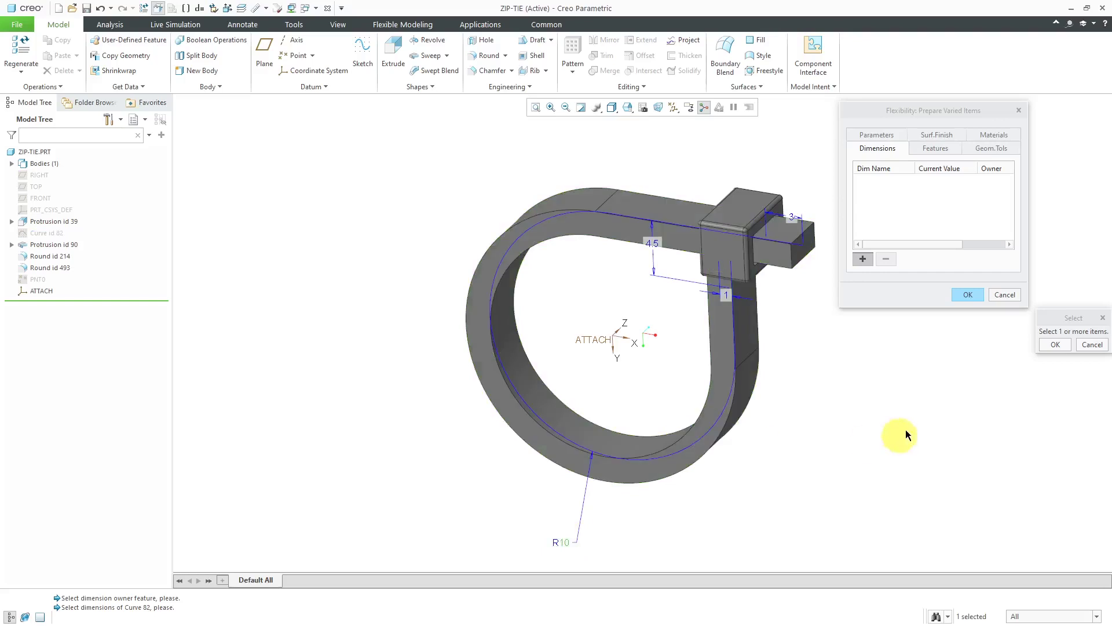
pyautogui.click(1051, 345)
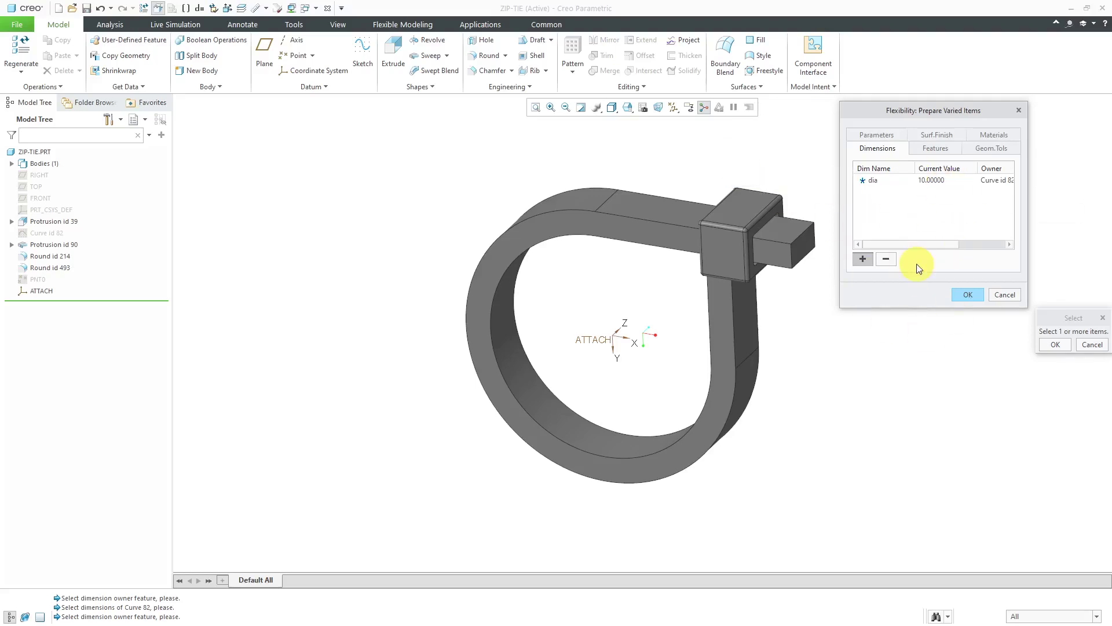
pyautogui.click(1004, 294)
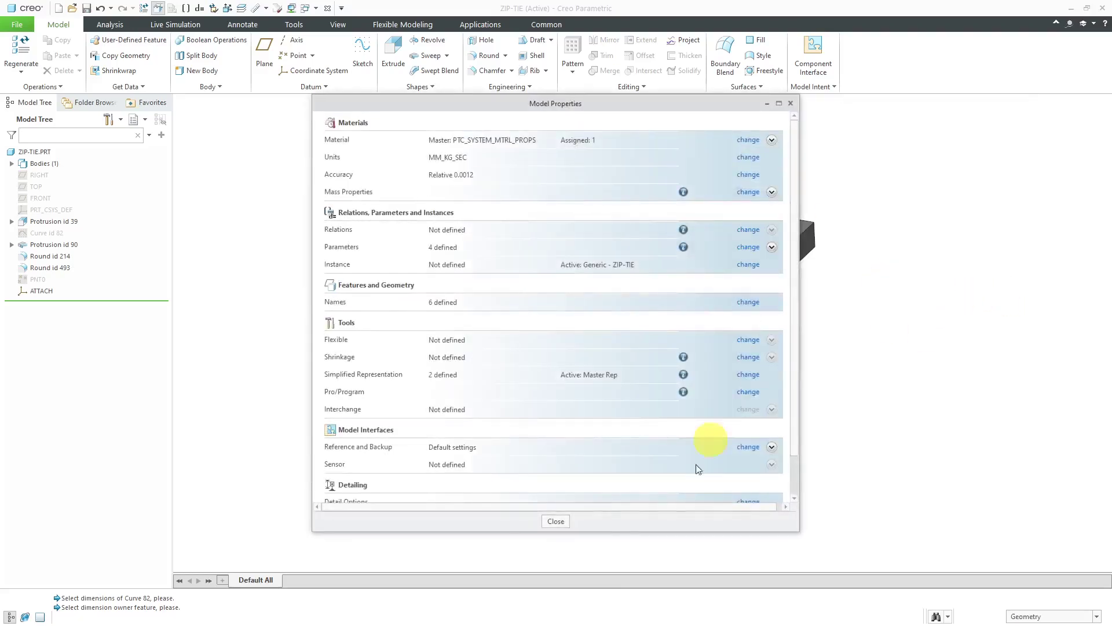
# Step: Close Model Properties, return to ELECTRONICS-LRU.ASM with coordinate systems hidden, and select the harness
pyautogui.click(556, 521)
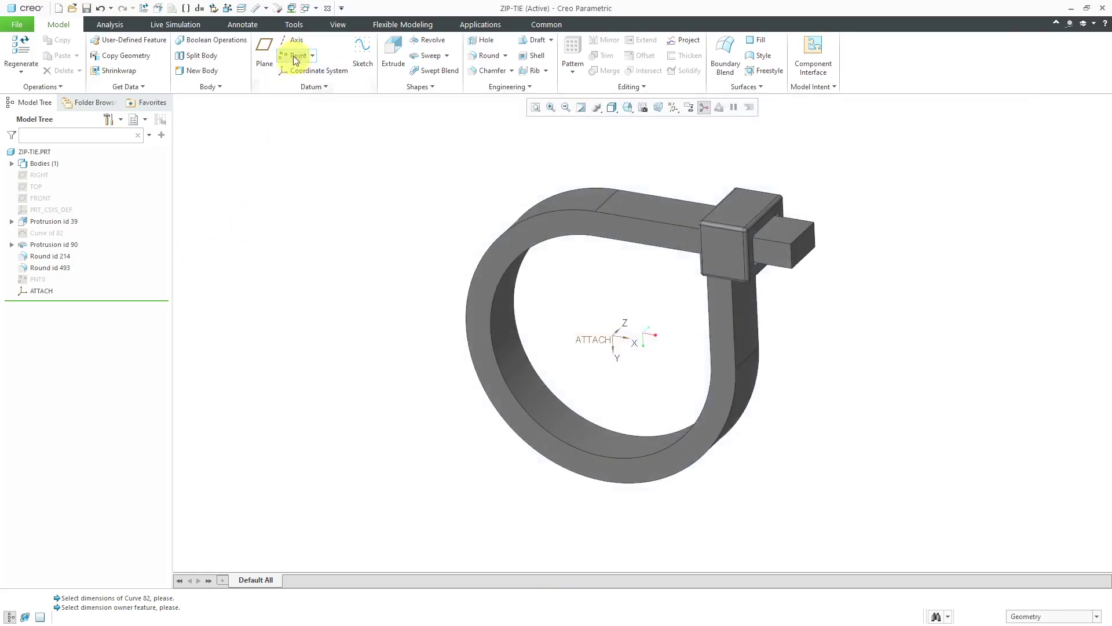
pyautogui.click(313, 9)
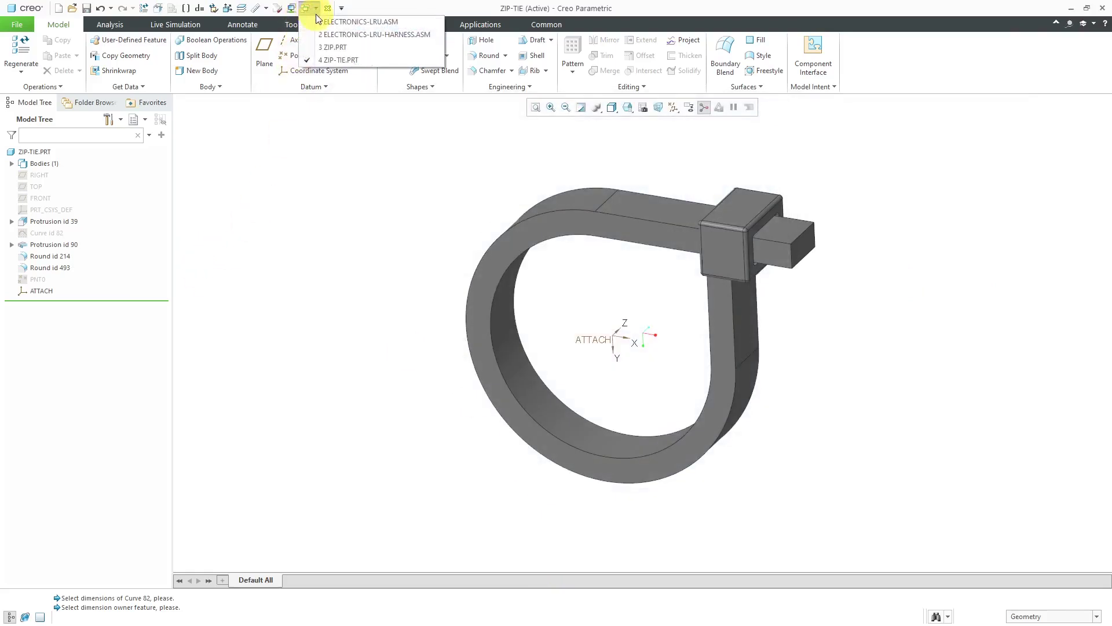
pyautogui.click(347, 22)
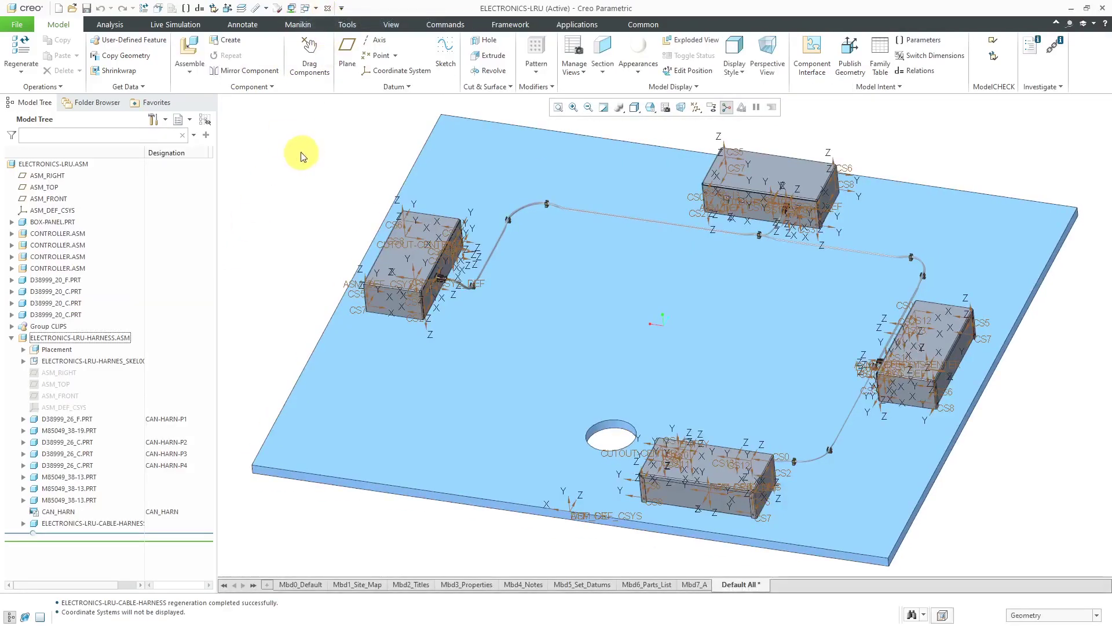
pyautogui.click(695, 107)
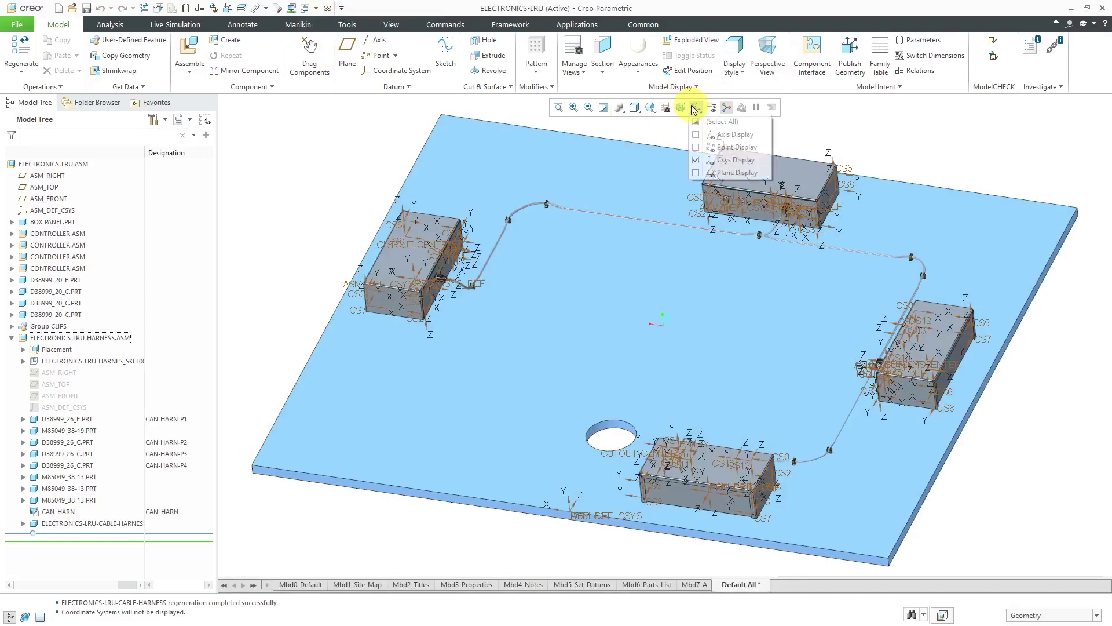
pyautogui.click(729, 160)
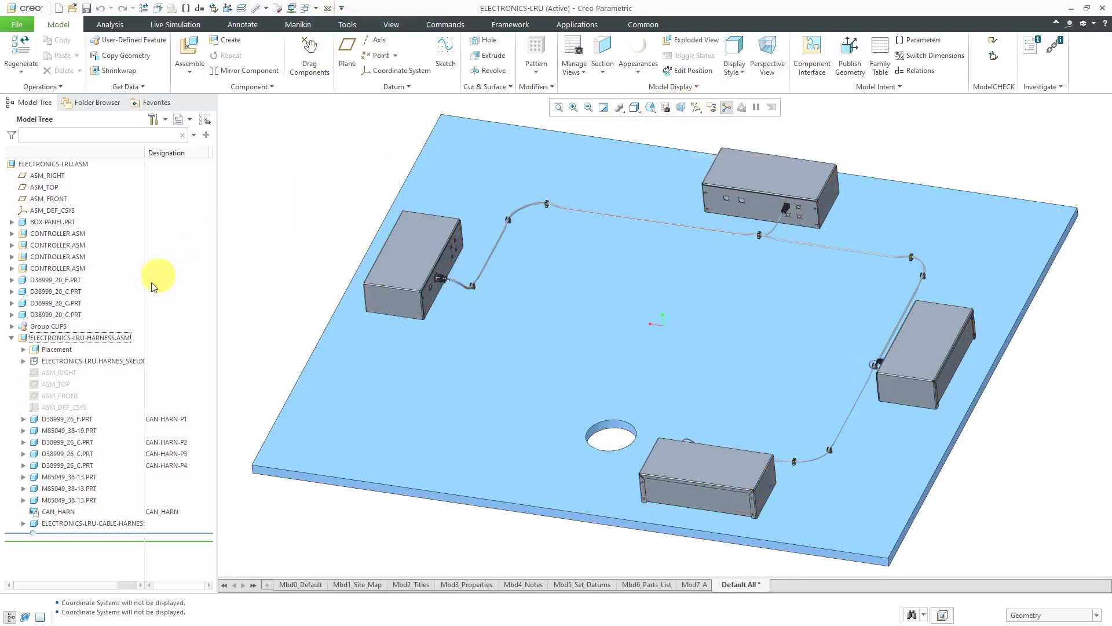
pyautogui.click(107, 338)
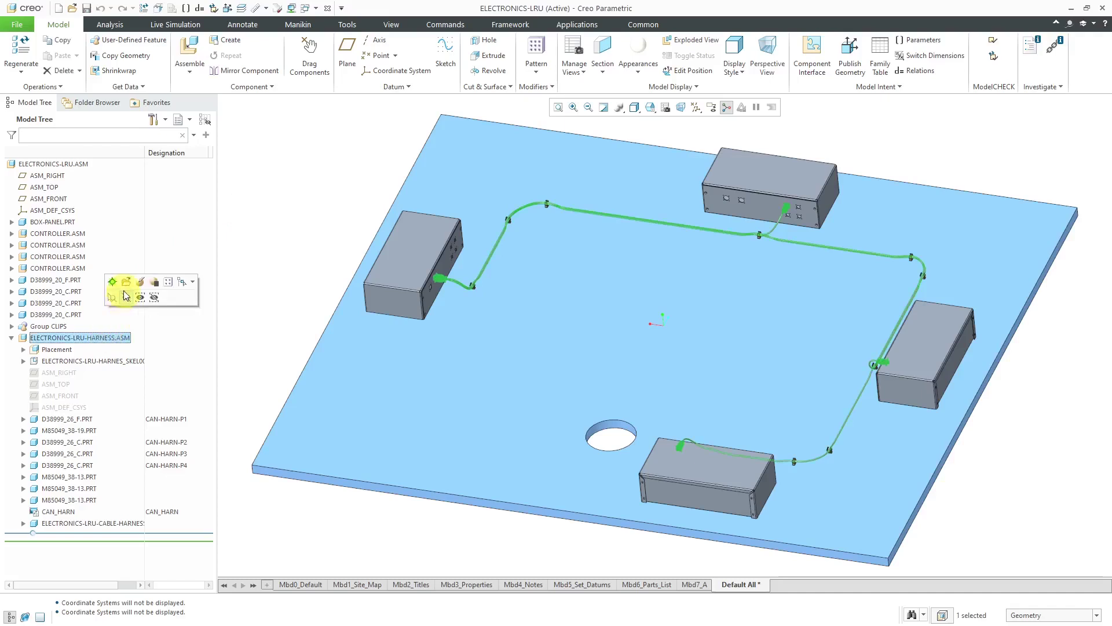
pyautogui.click(126, 282)
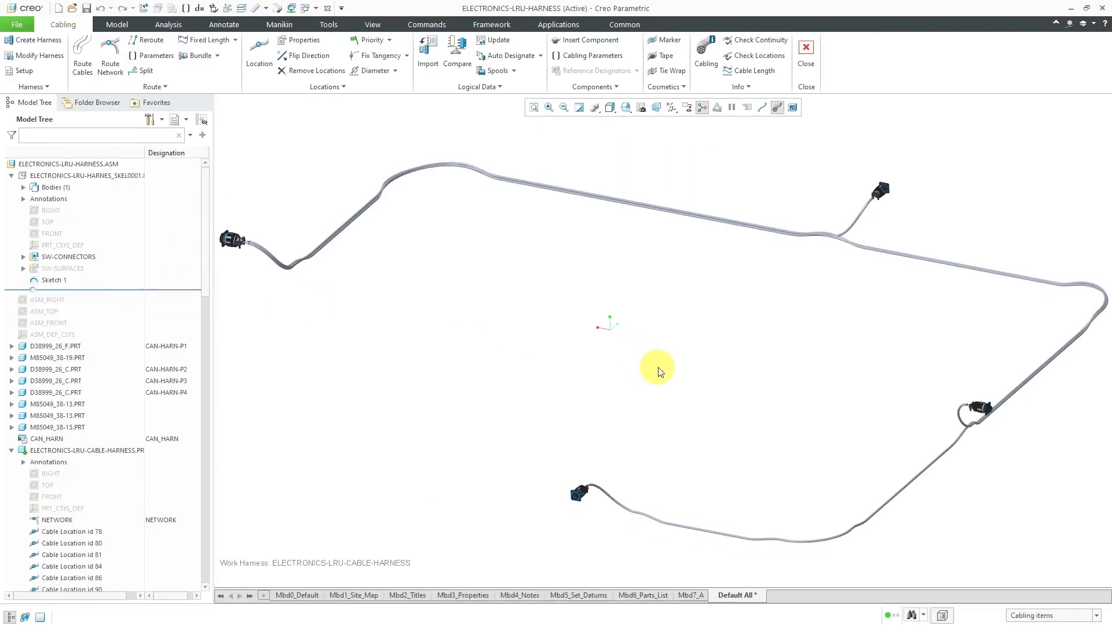
pyautogui.scroll(2, 666, 374)
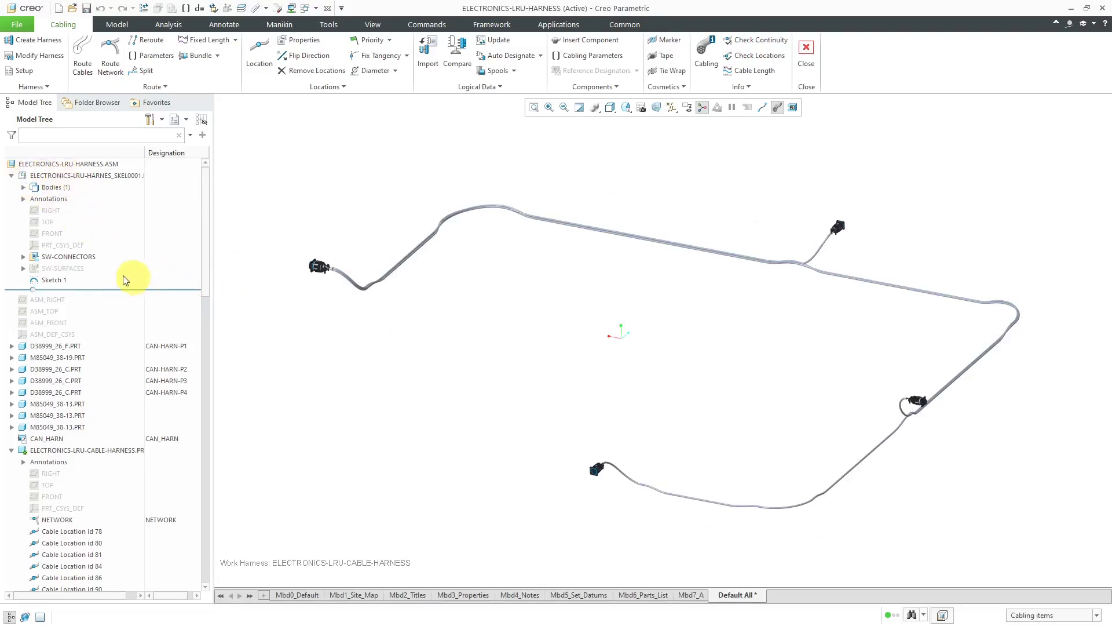
pyautogui.click(78, 269)
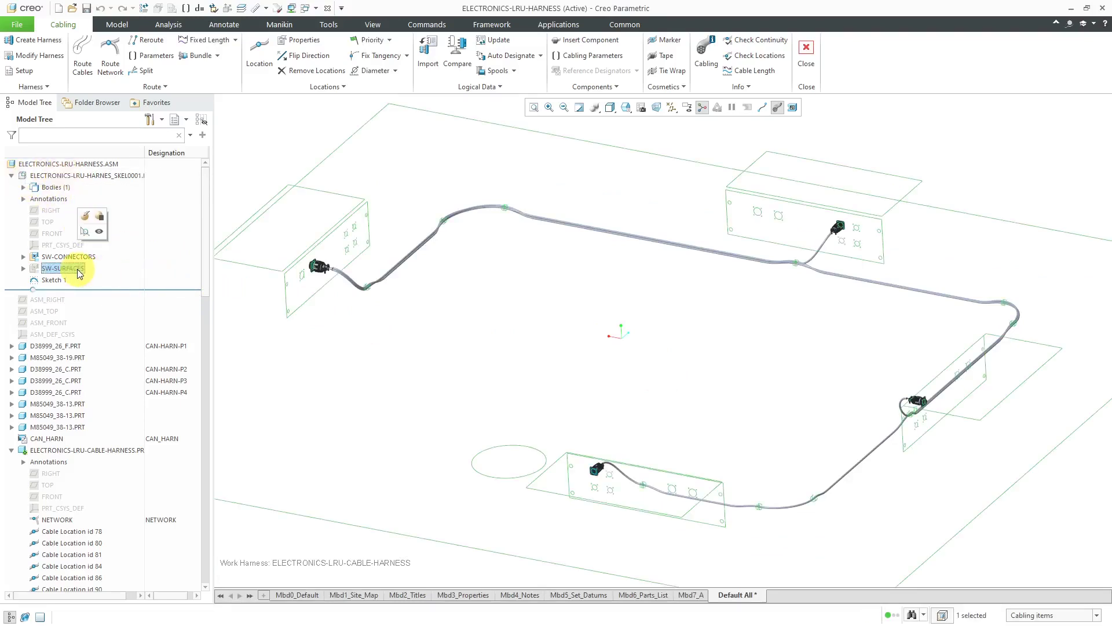
pyautogui.click(274, 154)
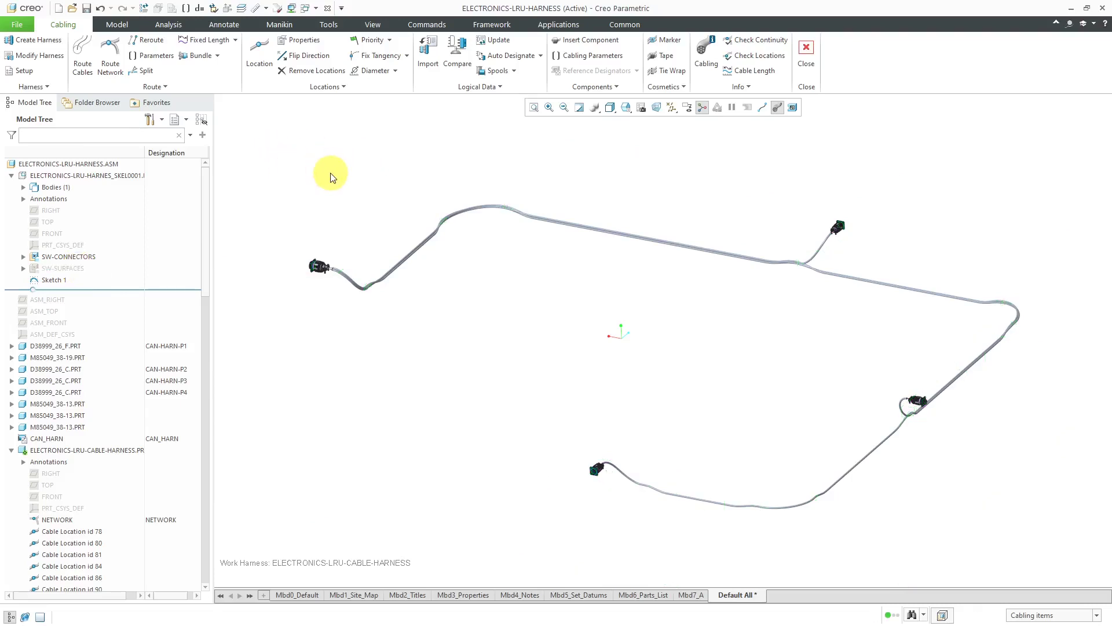
# Step: Show cables as centre lines after trying thick display, then zoom into a cable bend
pyautogui.click(763, 109)
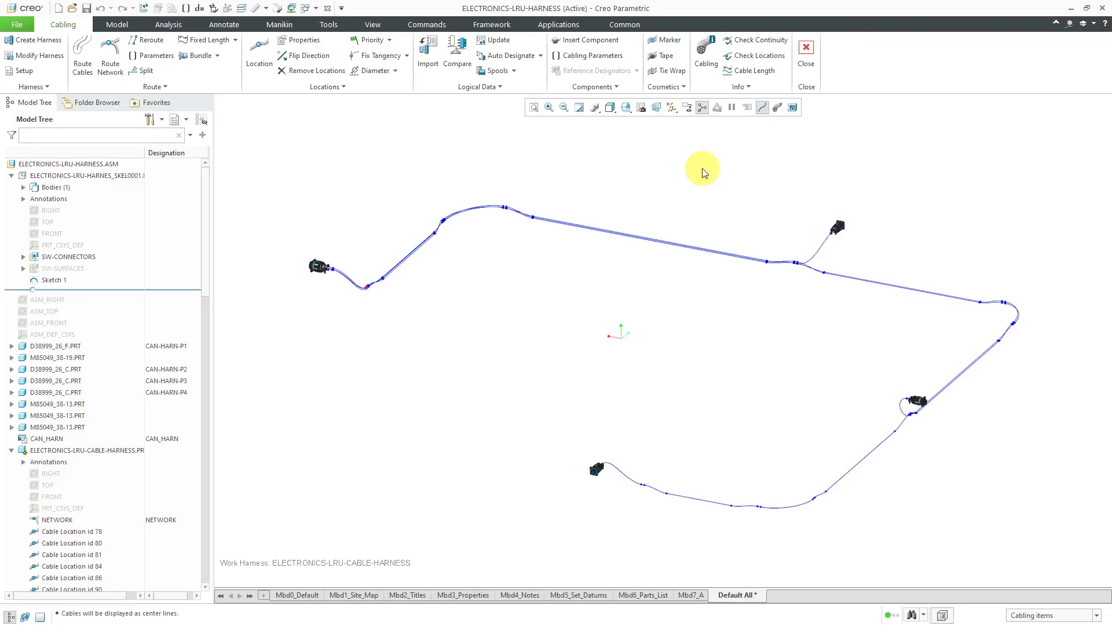
pyautogui.click(777, 109)
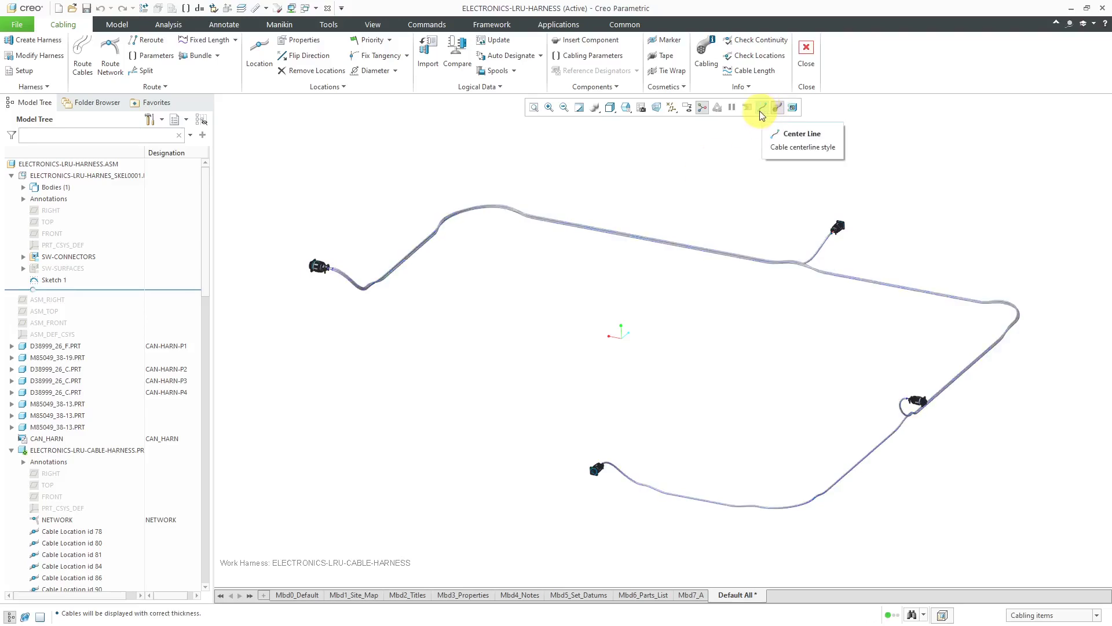
pyautogui.click(760, 109)
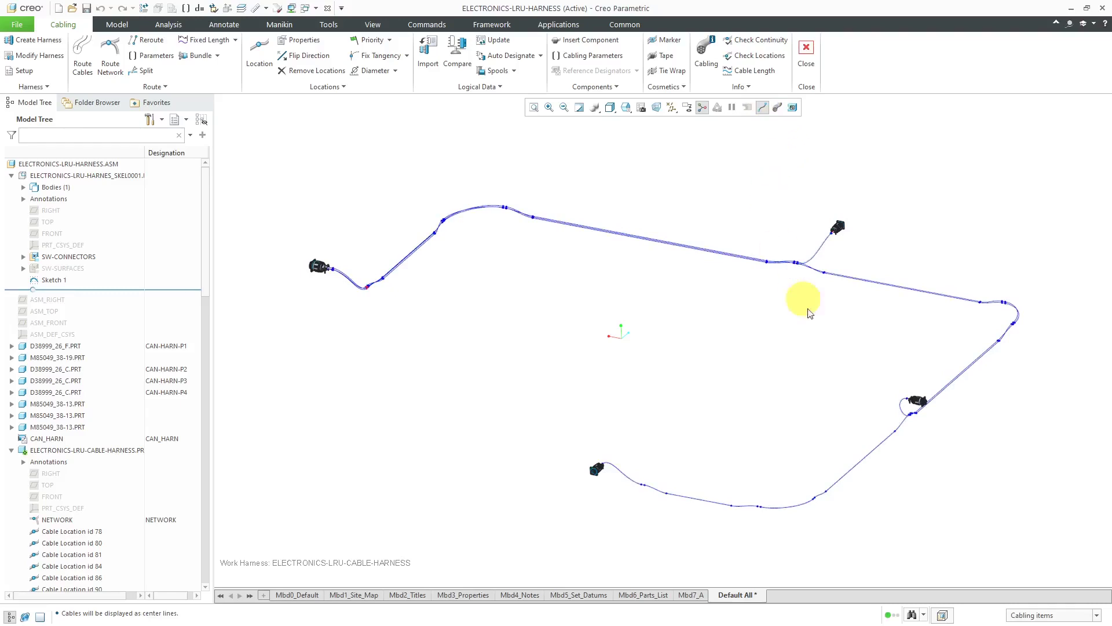
pyautogui.moveTo(915, 353)
pyautogui.mouseDown(button='middle')
pyautogui.moveTo(942, 335)
pyautogui.moveTo(966, 348)
pyautogui.moveTo(926, 330)
pyautogui.mouseUp(button='middle')
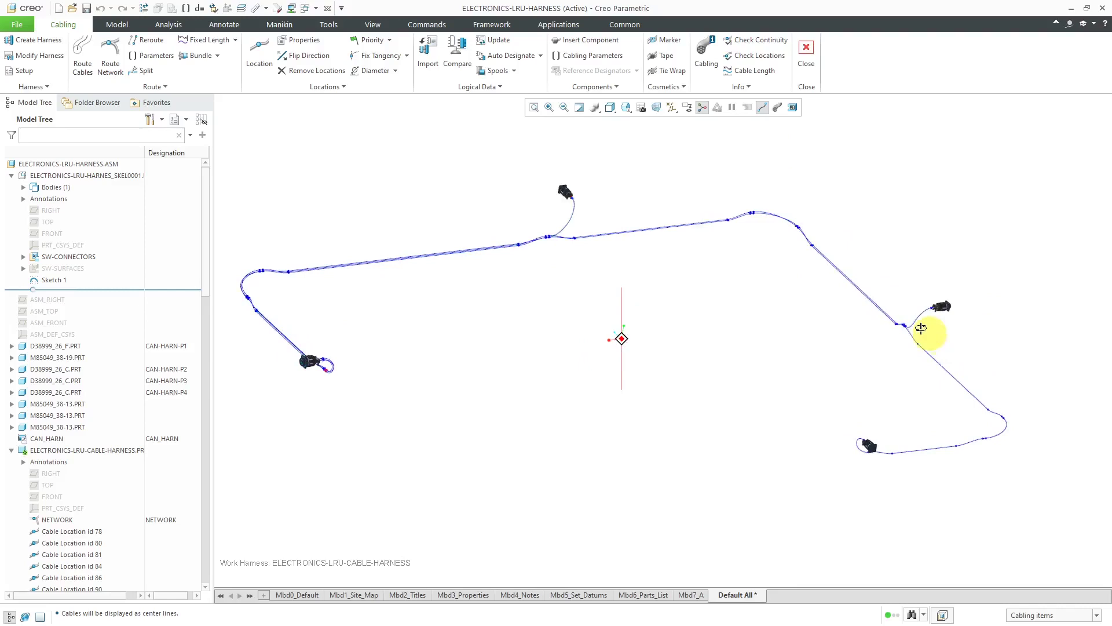
pyautogui.scroll(-5, 869, 253)
pyautogui.scroll(-3, 825, 249)
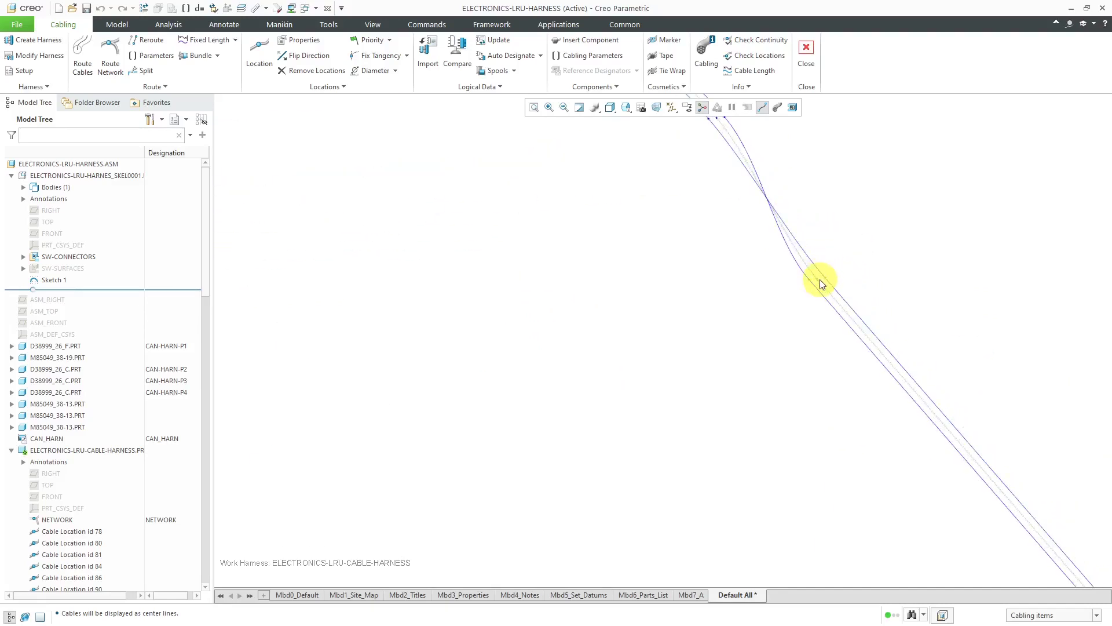
pyautogui.click(819, 279)
# Step: Insert a component into the harness, loading the ZIP_5 instance of Flat\zip.prt
pyautogui.click(594, 43)
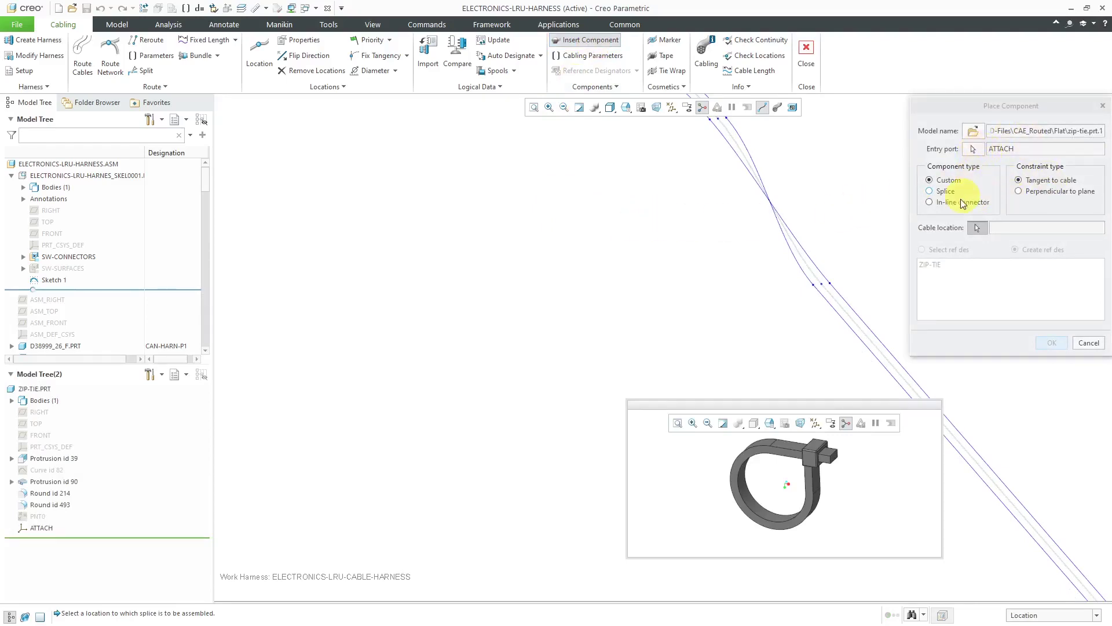
pyautogui.click(973, 133)
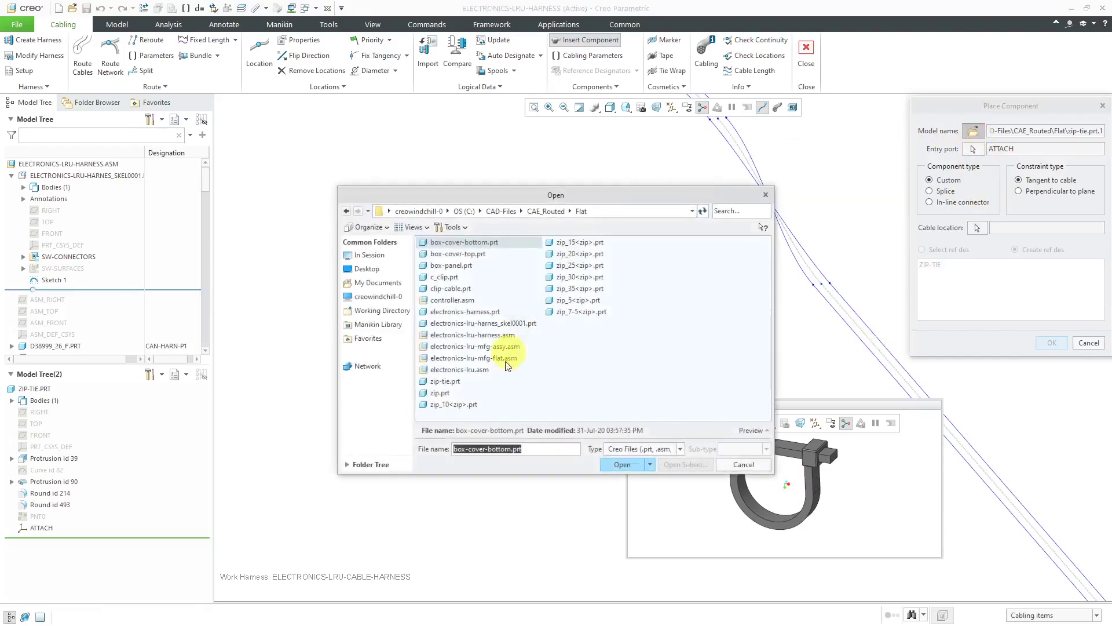
pyautogui.doubleClick(444, 393)
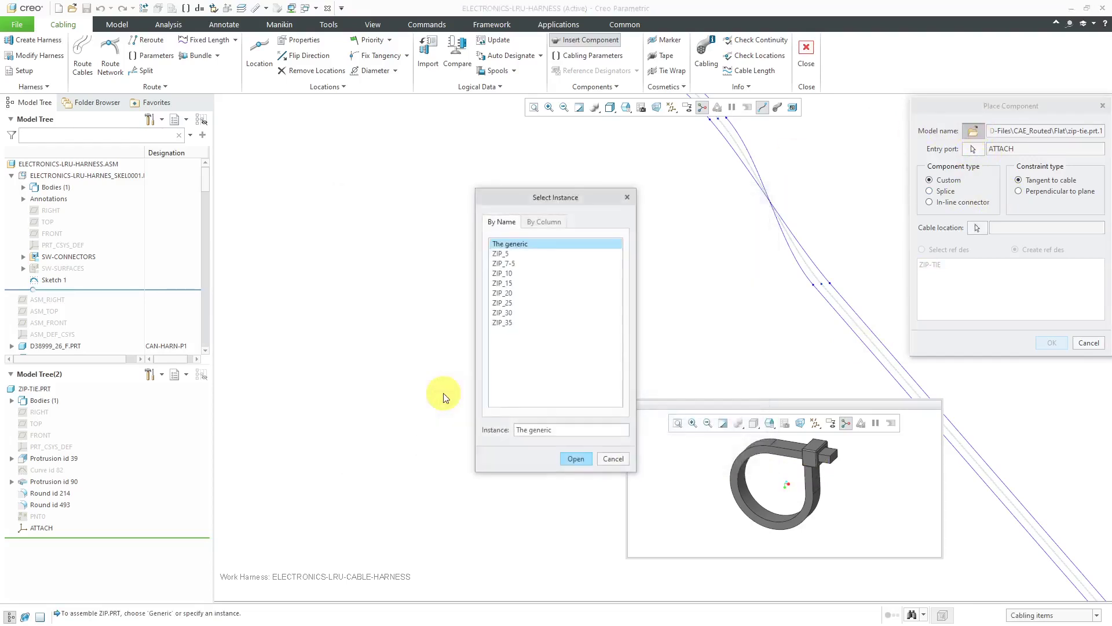
pyautogui.click(504, 253)
pyautogui.click(570, 458)
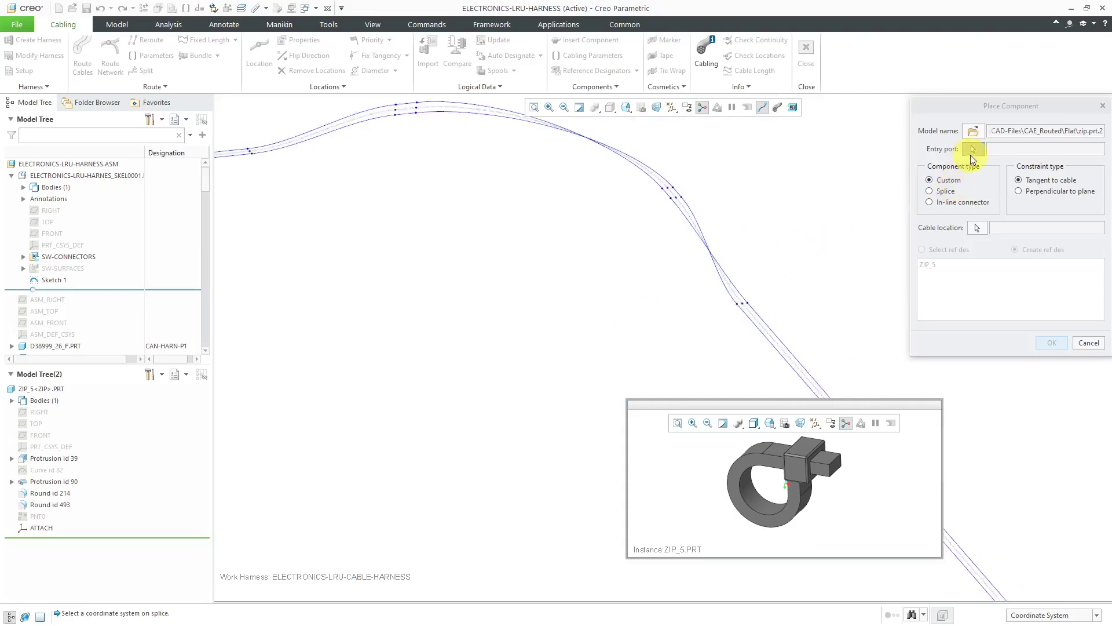
# Step: Set ATTACH as the ZIP_5 entry port and pick its location on the harness cable
pyautogui.click(816, 424)
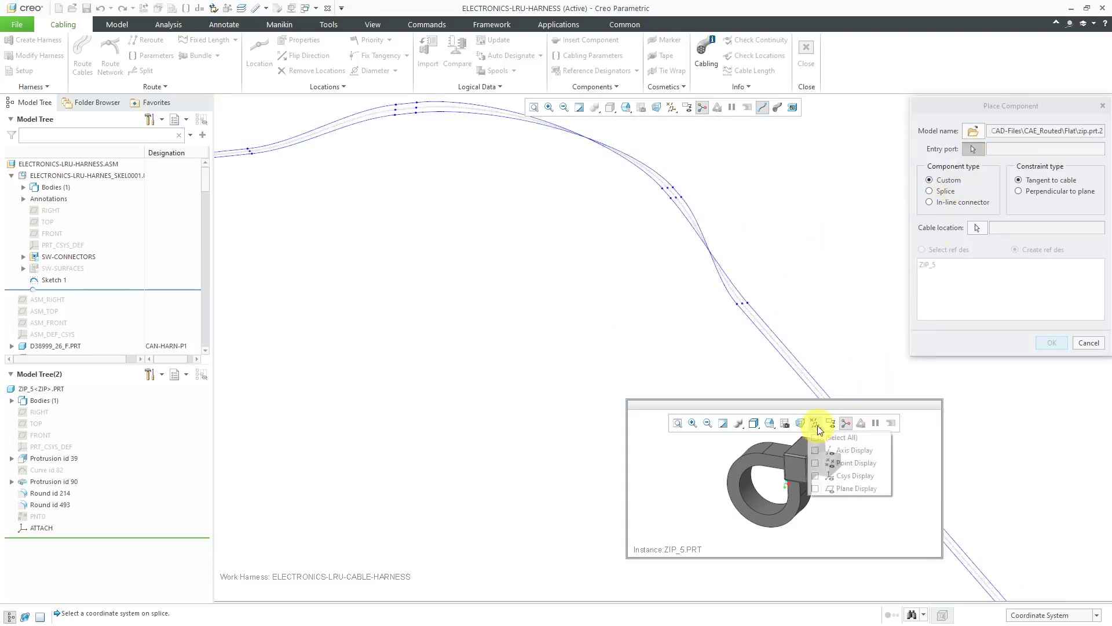
pyautogui.click(856, 475)
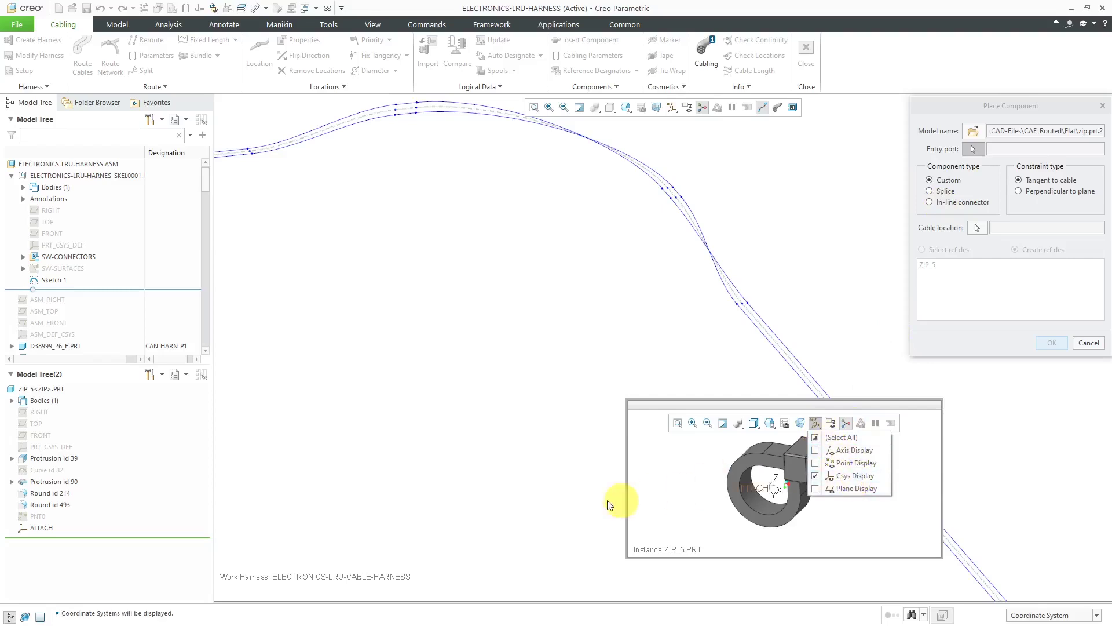
pyautogui.click(764, 488)
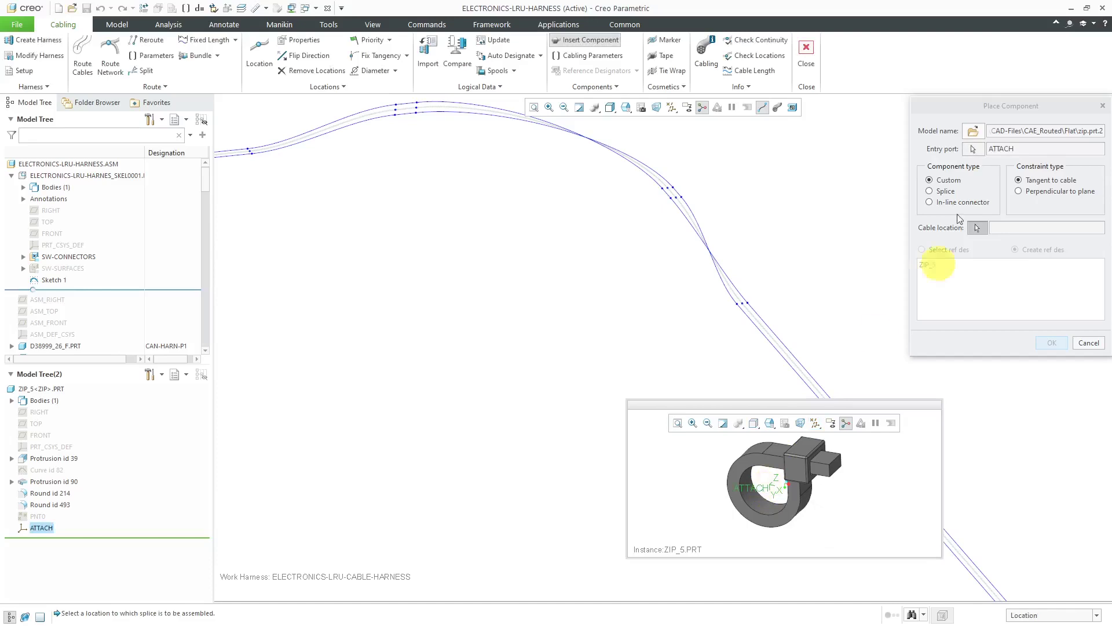
pyautogui.click(998, 151)
pyautogui.click(745, 307)
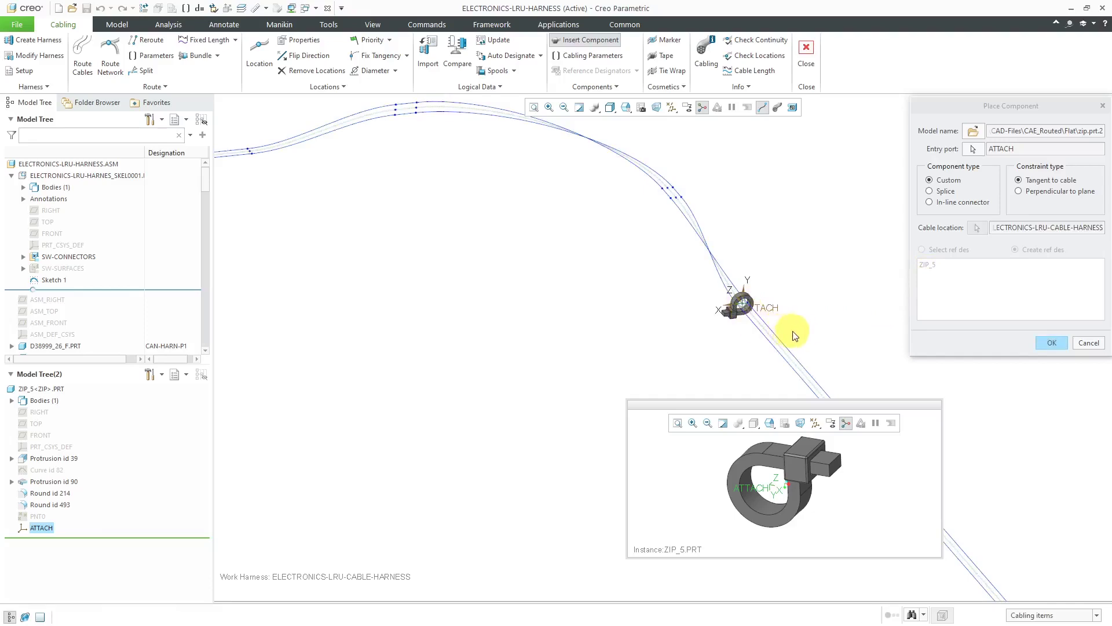
pyautogui.scroll(3, 747, 316)
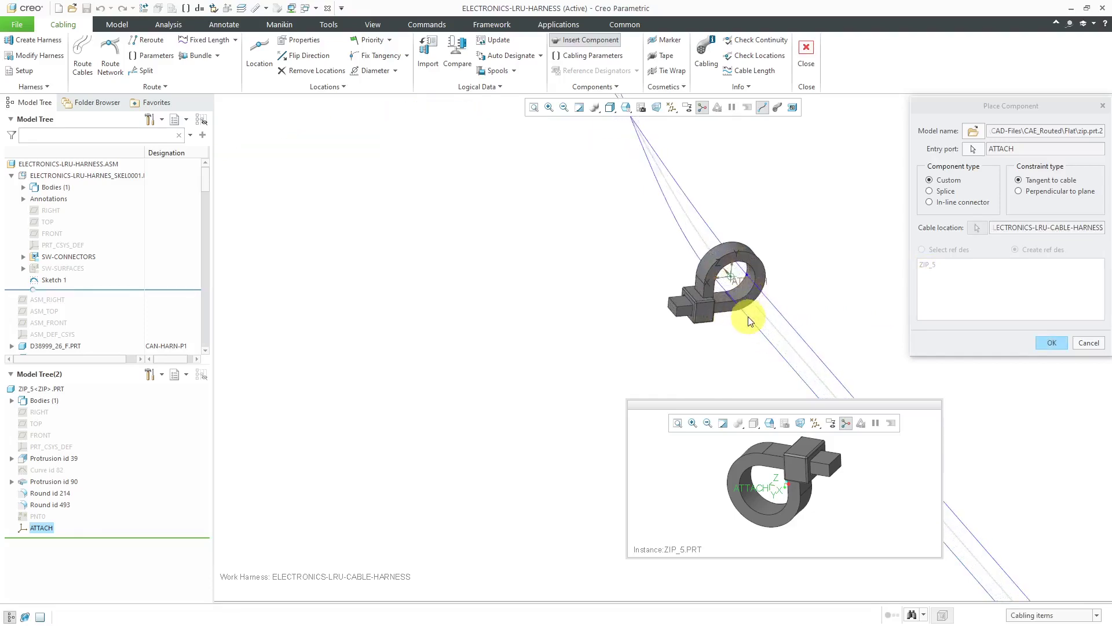
pyautogui.scroll(-5, 749, 320)
pyautogui.scroll(1, 748, 321)
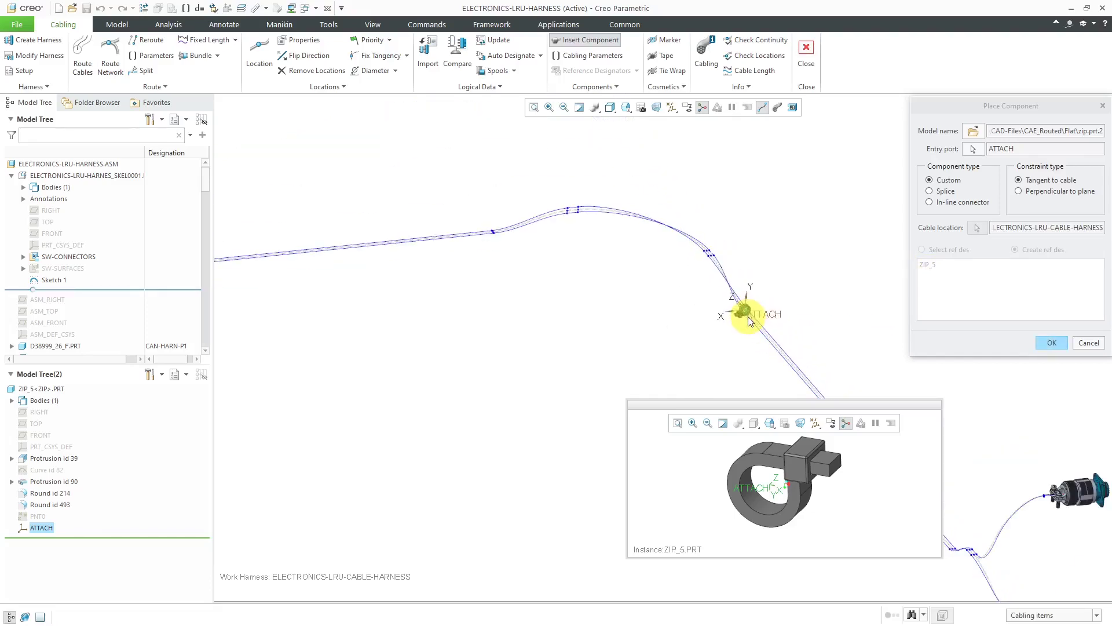
# Step: Confirm the ZIP_5 placement, twist it 180 degrees about the cable, and align to X
pyautogui.click(1050, 343)
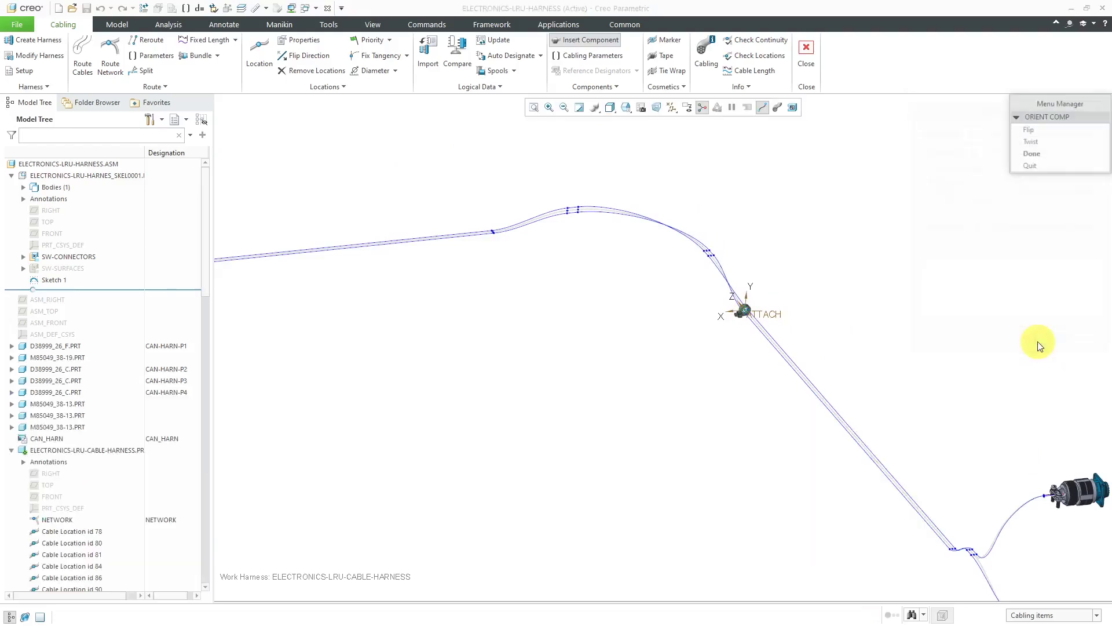
pyautogui.scroll(1, 750, 311)
pyautogui.scroll(3, 751, 308)
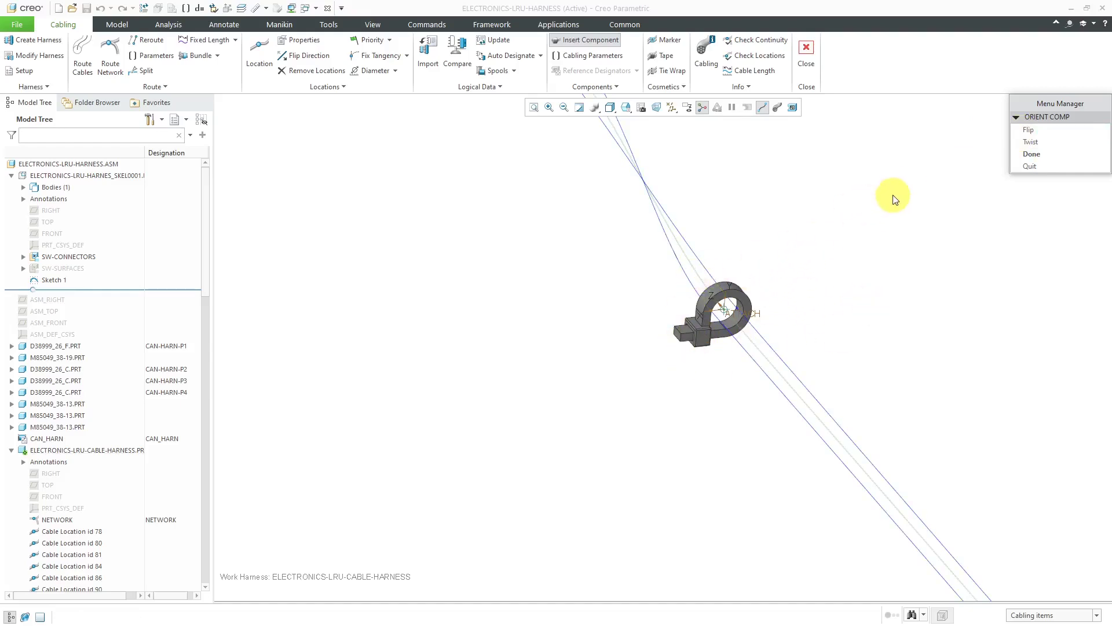
pyautogui.click(1037, 141)
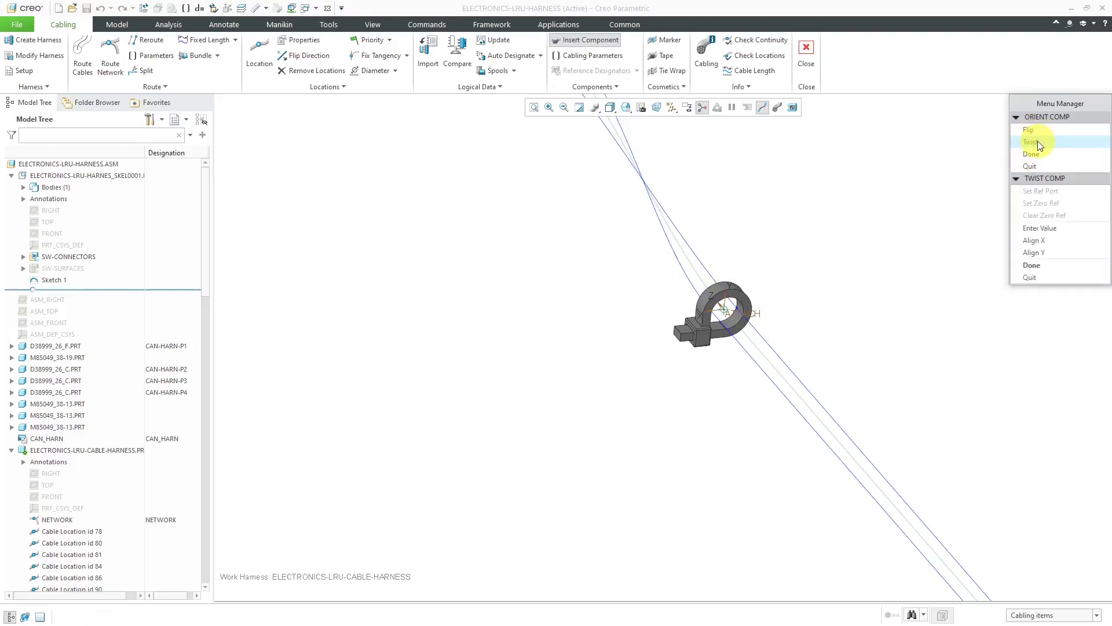
pyautogui.click(1042, 228)
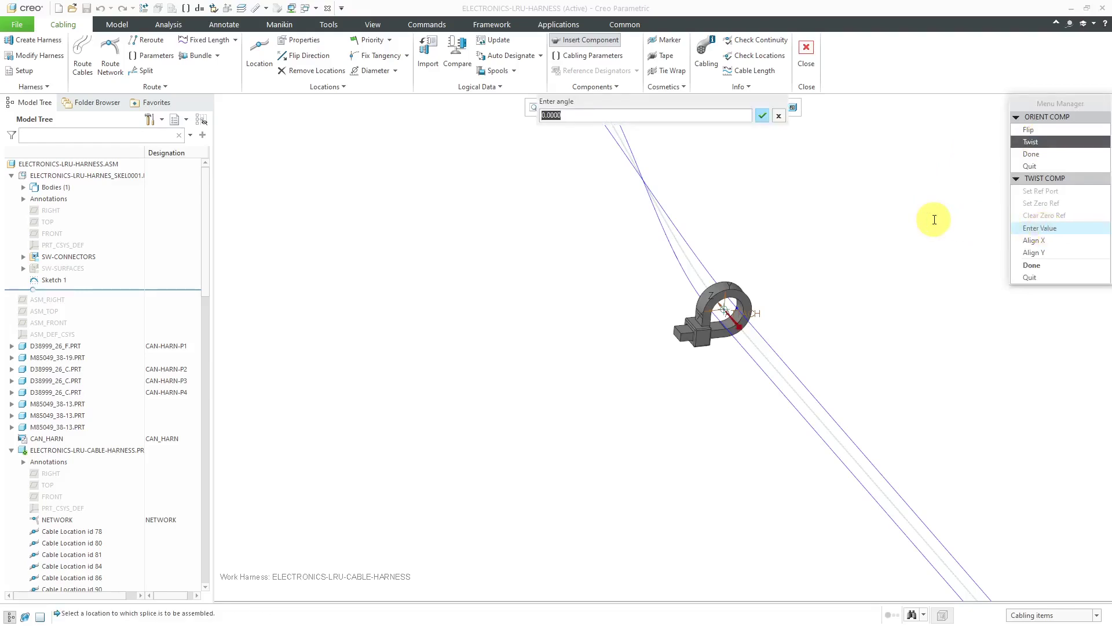
pyautogui.write('180')
pyautogui.press('Return')
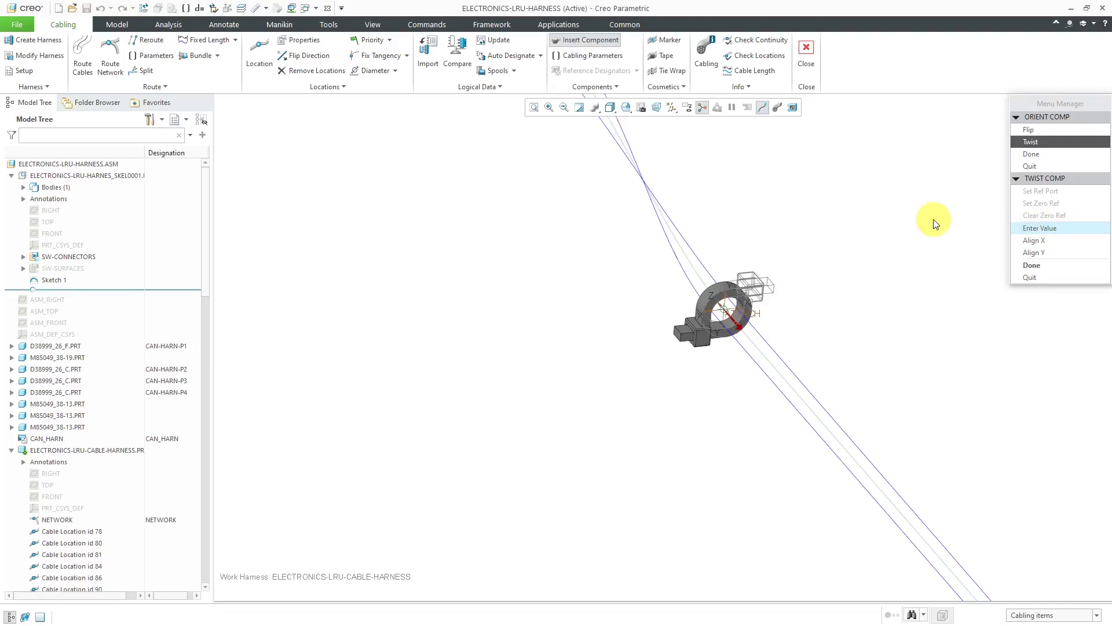
pyautogui.scroll(3, 808, 266)
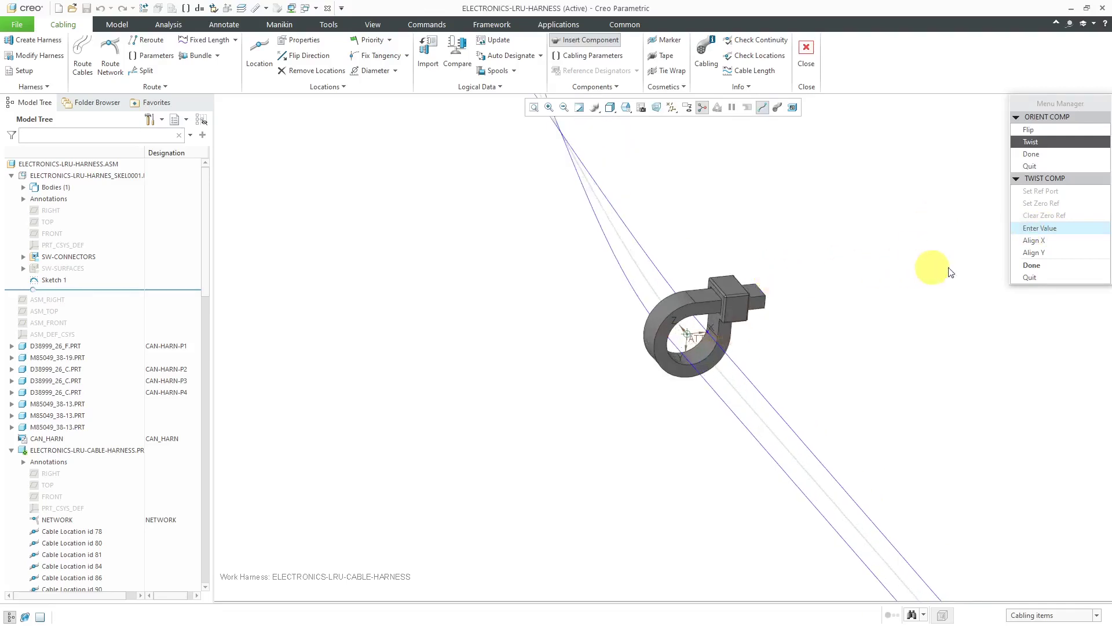
pyautogui.click(1050, 254)
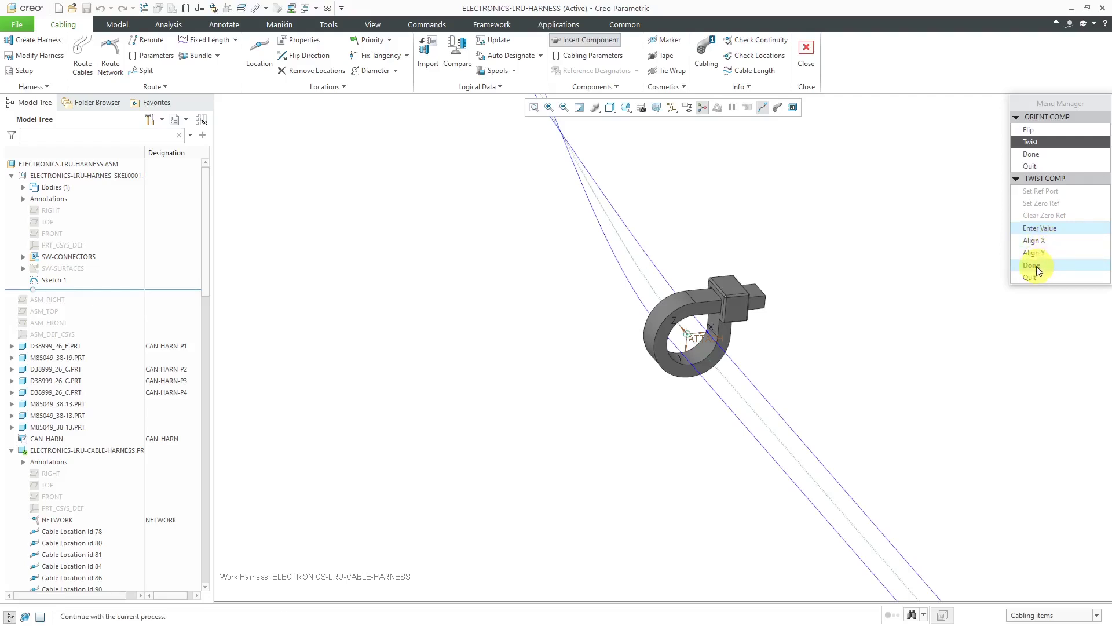
pyautogui.click(1037, 266)
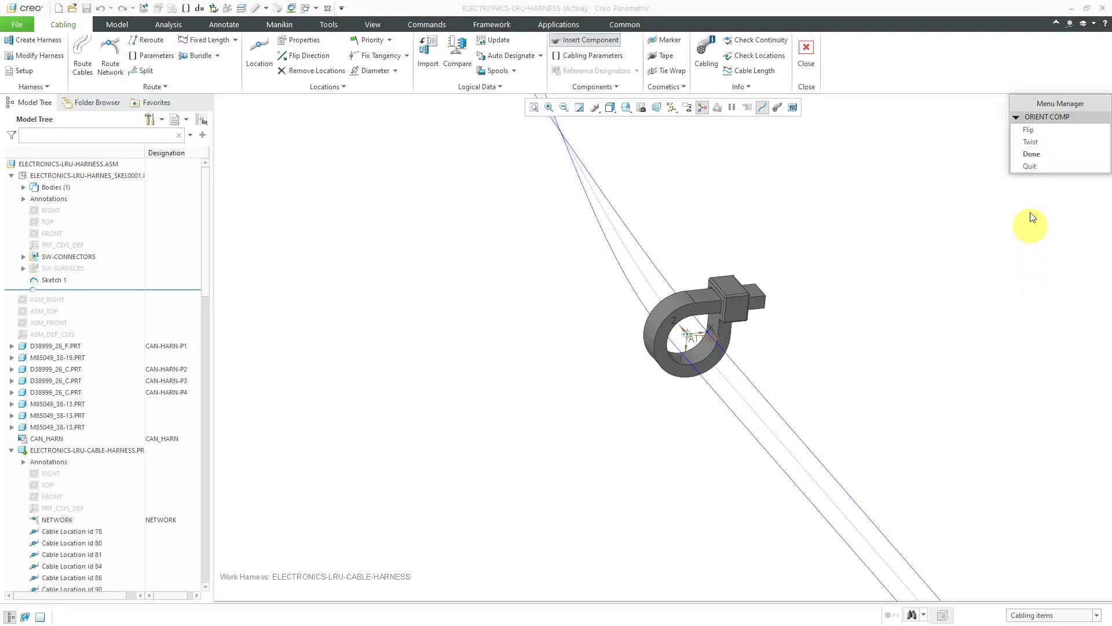
# Step: Finish orienting the ZIP_5 clip and accept the cable paths to regenerate the harness
pyautogui.click(1037, 155)
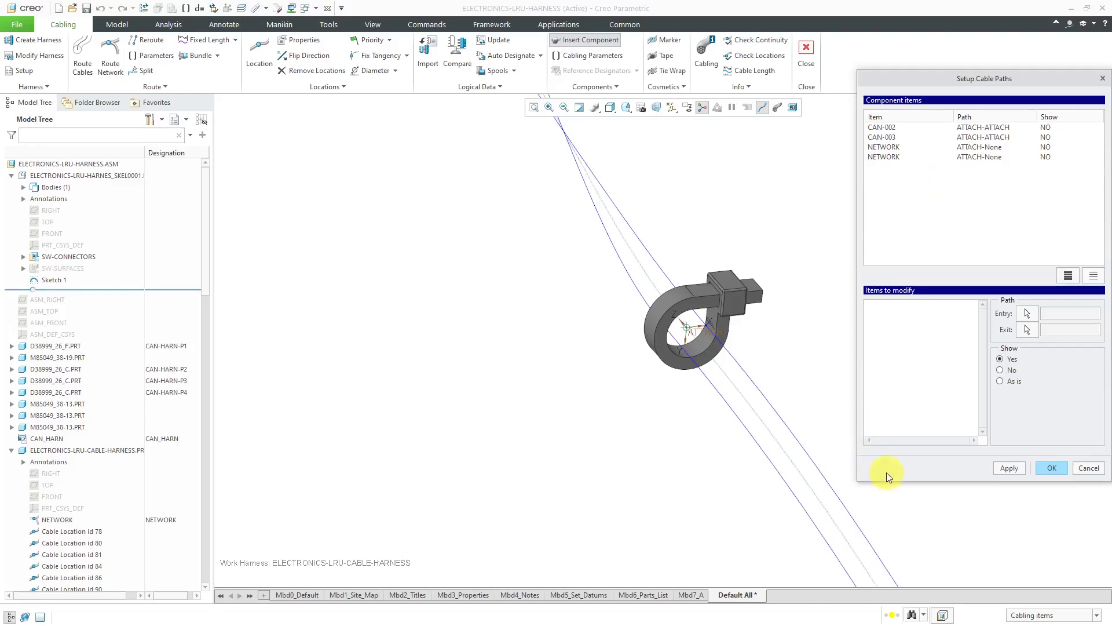
pyautogui.click(1052, 468)
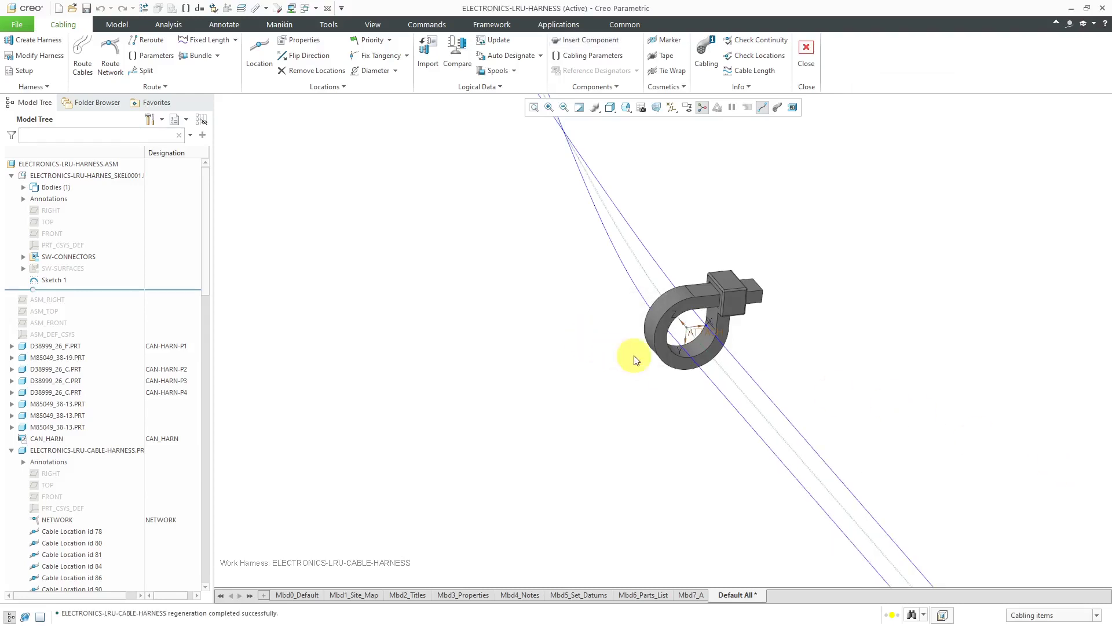
pyautogui.scroll(2, 635, 355)
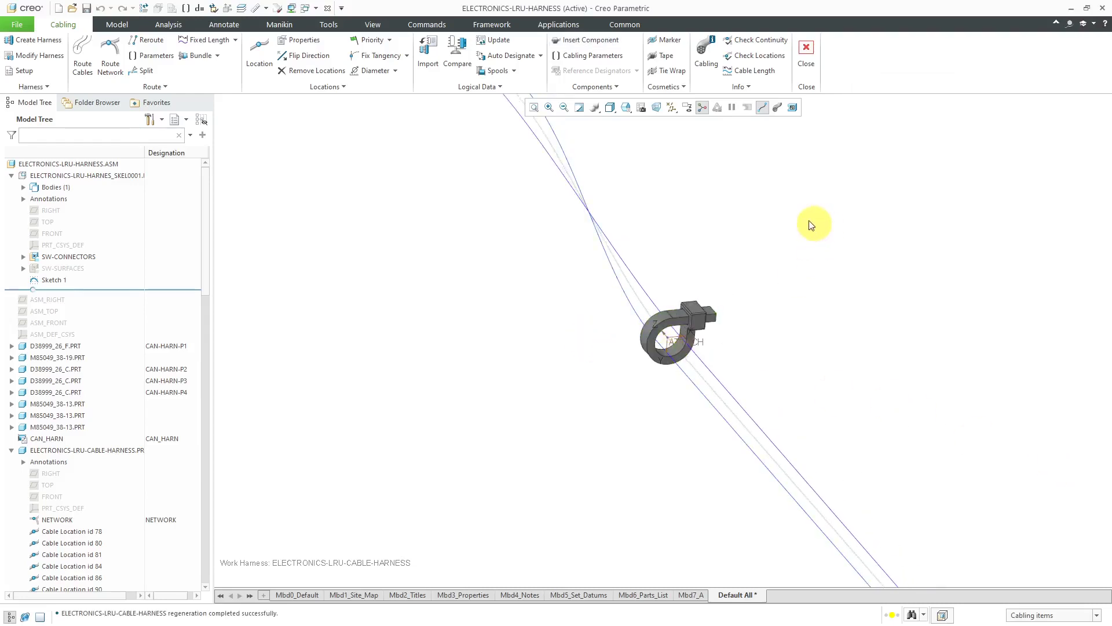
# Step: Show the cables at true thickness, zoom in, and select the ZIP_5 zip tie on the bundle
pyautogui.click(778, 107)
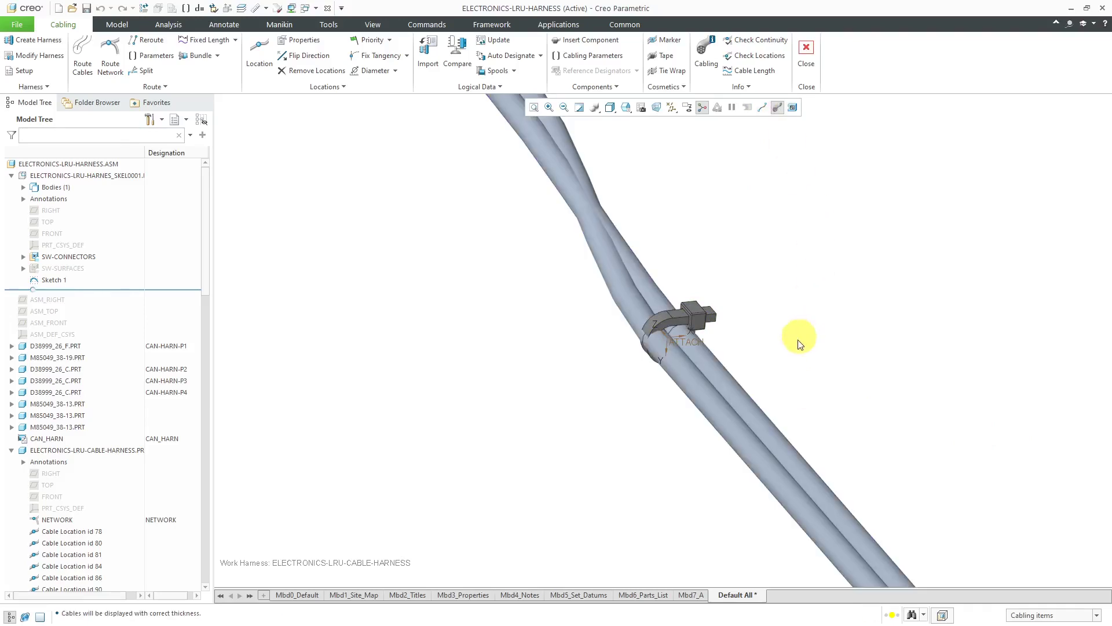
pyautogui.scroll(2, 777, 380)
pyautogui.scroll(2, 633, 216)
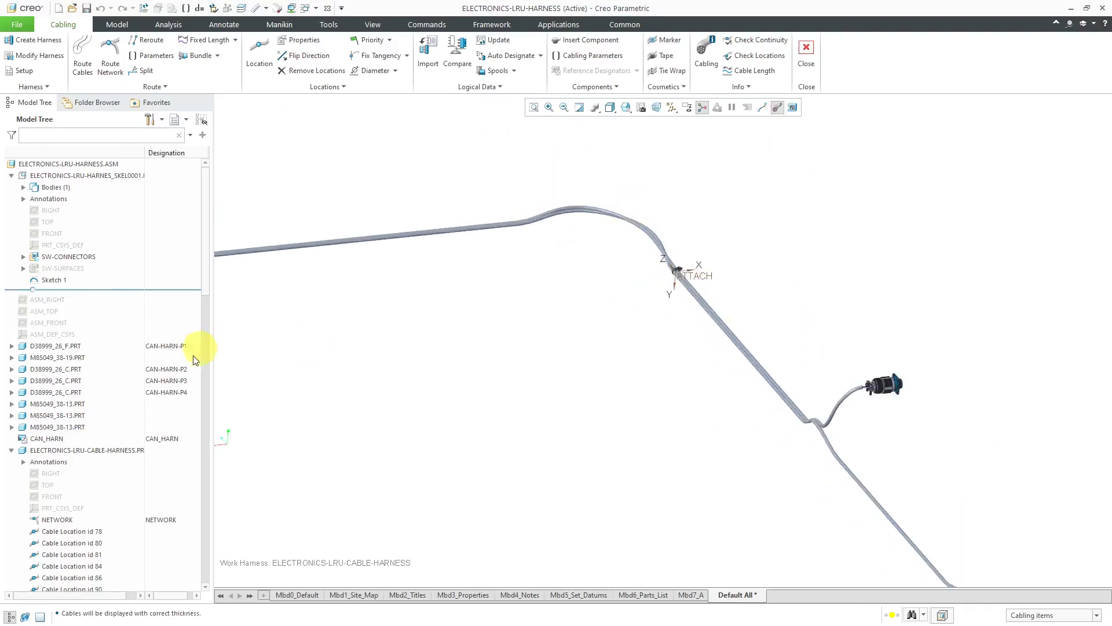
pyautogui.scroll(-8, 130, 449)
pyautogui.scroll(-15, 131, 452)
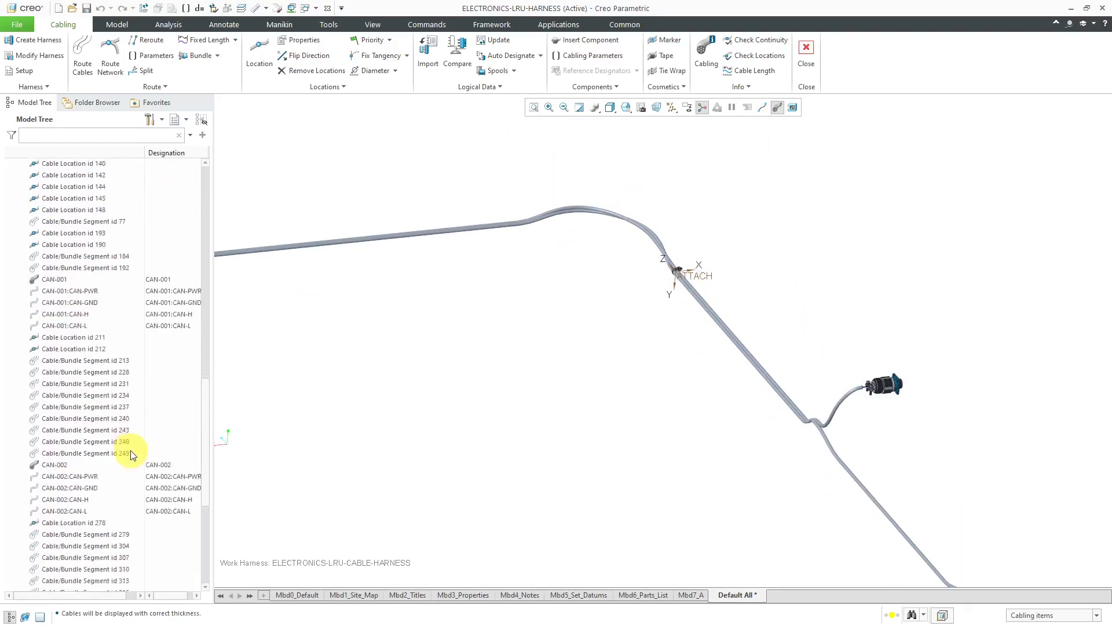
pyautogui.scroll(6, 130, 450)
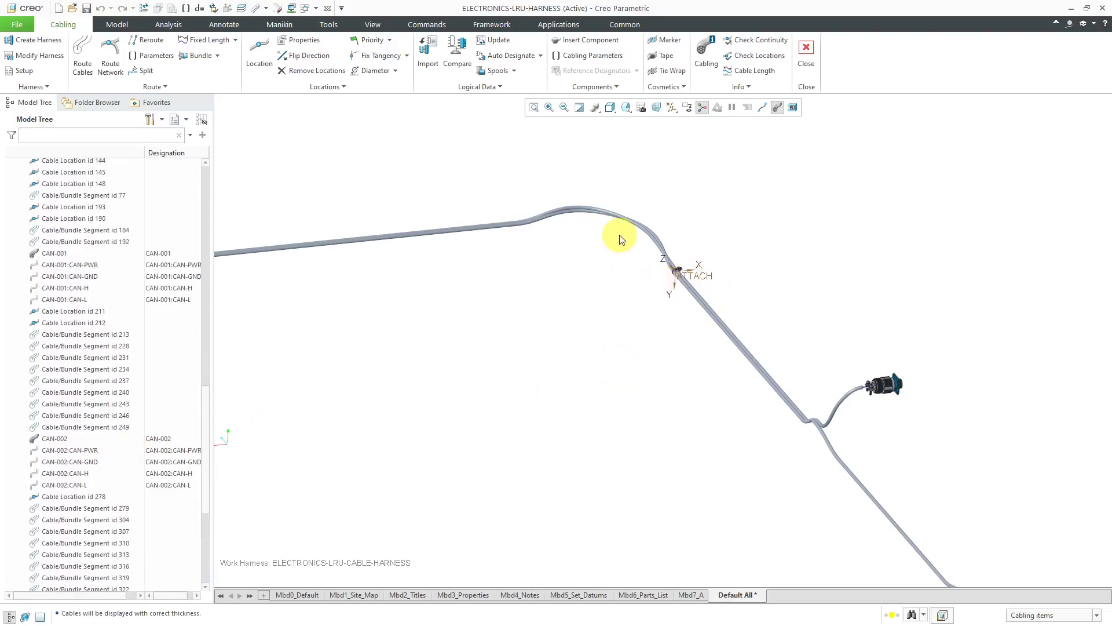
pyautogui.scroll(6, 672, 269)
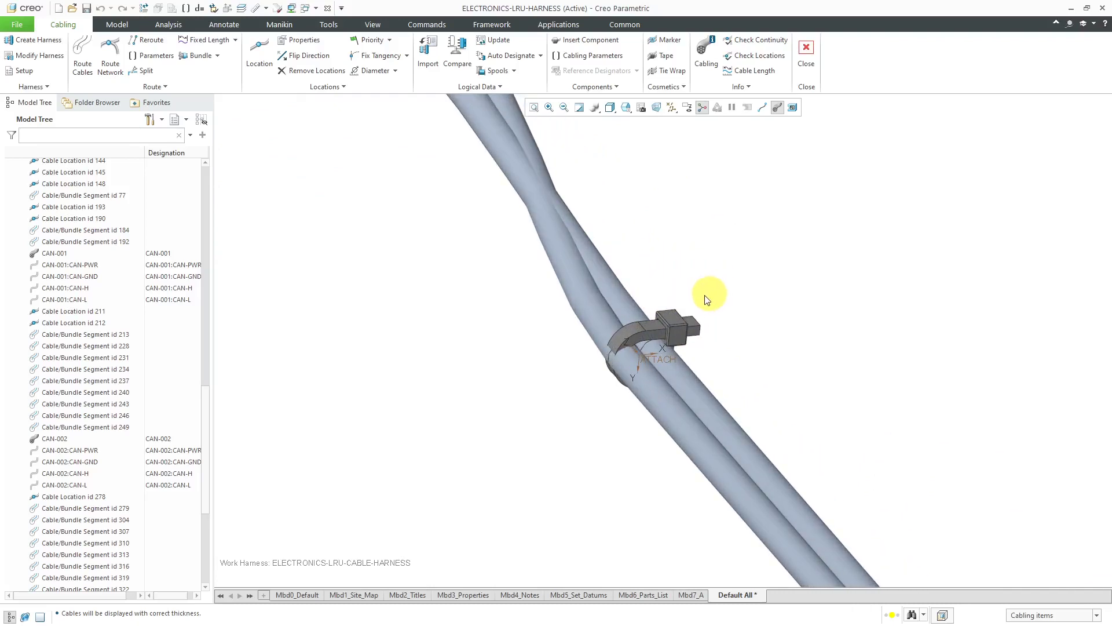
pyautogui.click(677, 333)
# Step: Replace the ZIP_5 zip tie with the ZIP_10 family-table instance
pyautogui.rightClick(678, 333)
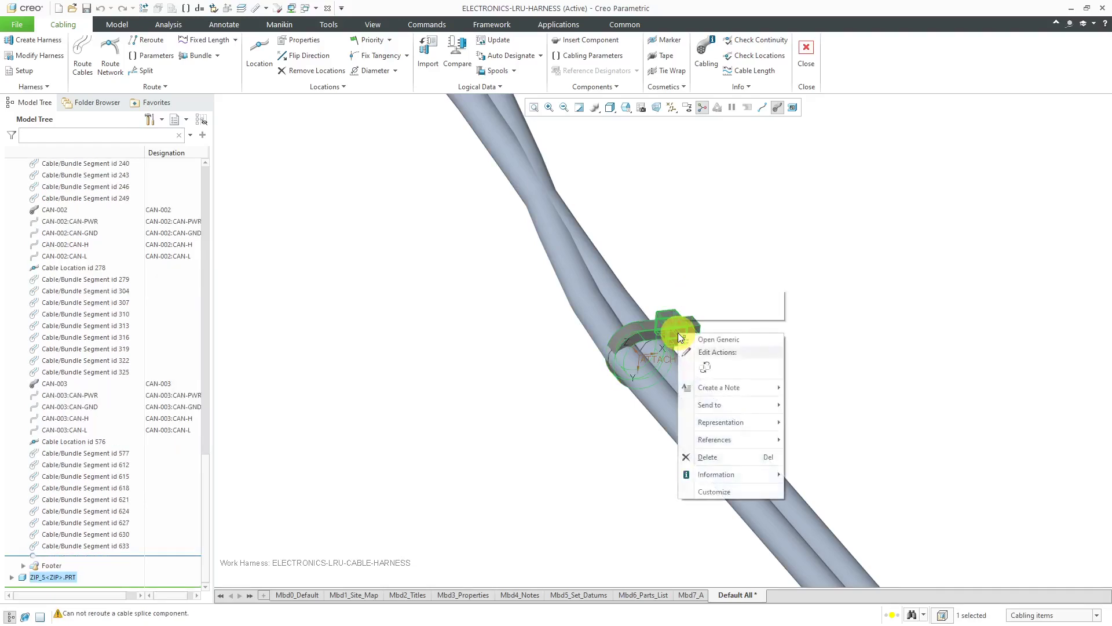
pyautogui.click(704, 366)
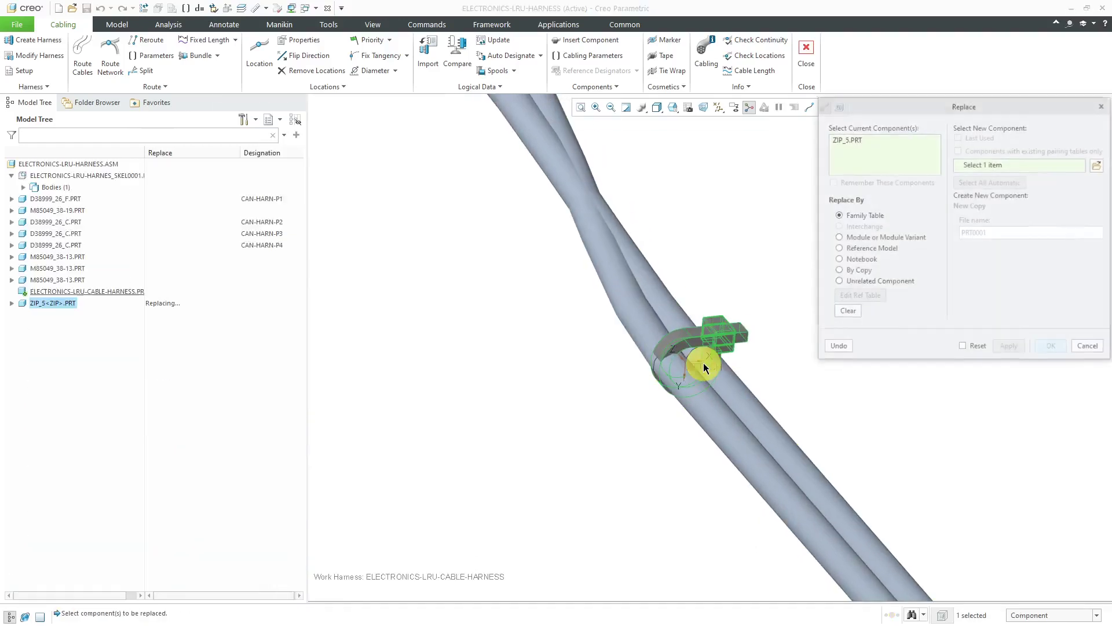
pyautogui.click(892, 171)
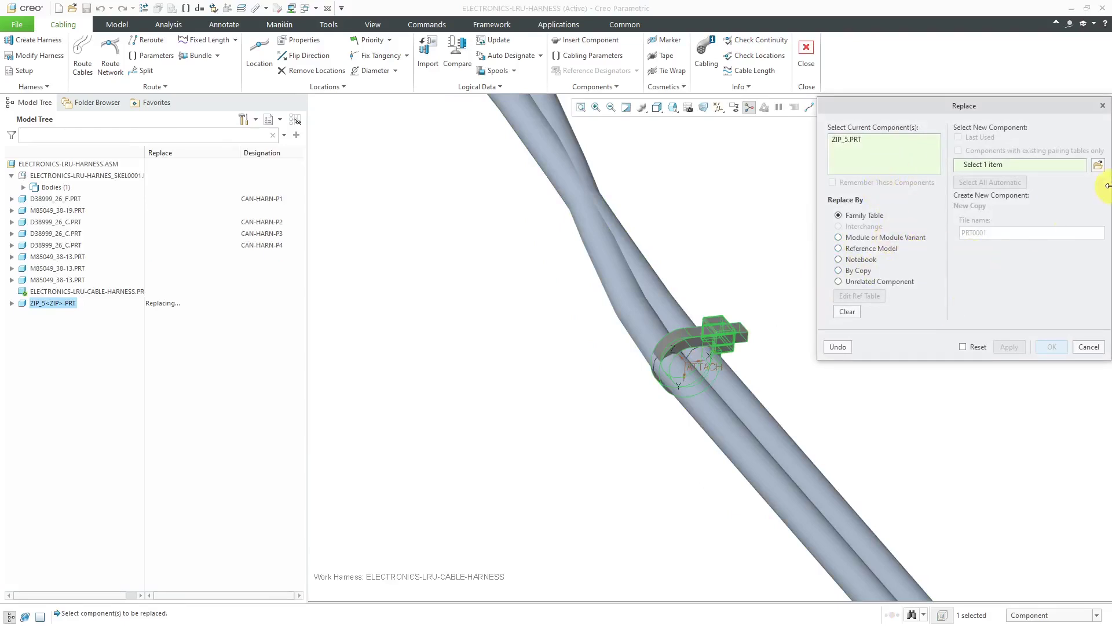
pyautogui.click(1098, 167)
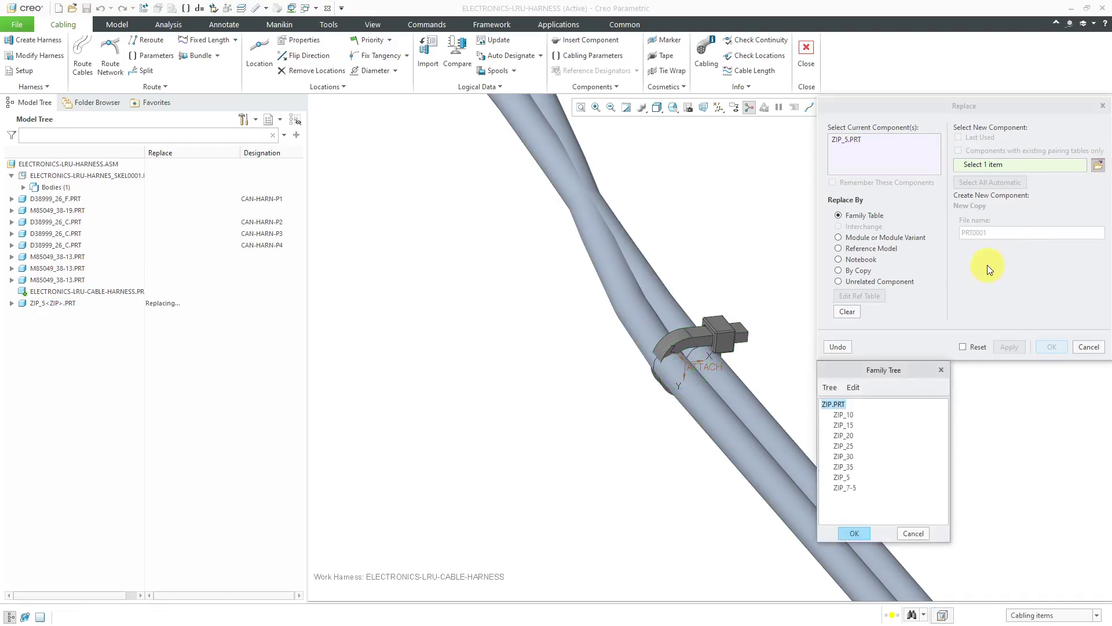
pyautogui.click(846, 415)
pyautogui.click(855, 532)
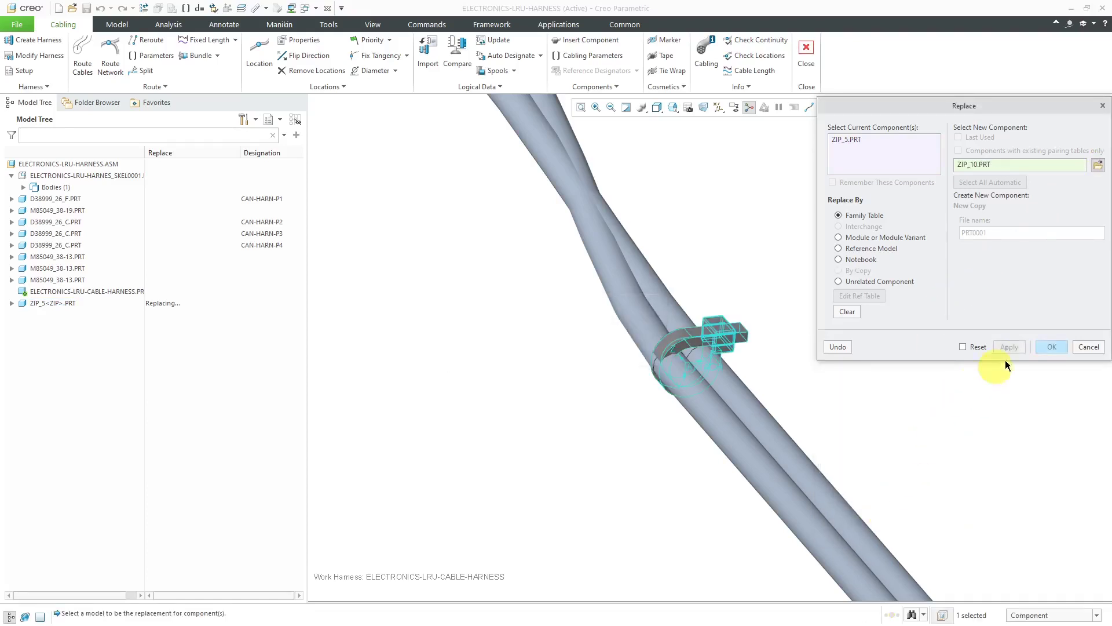
pyautogui.click(1051, 347)
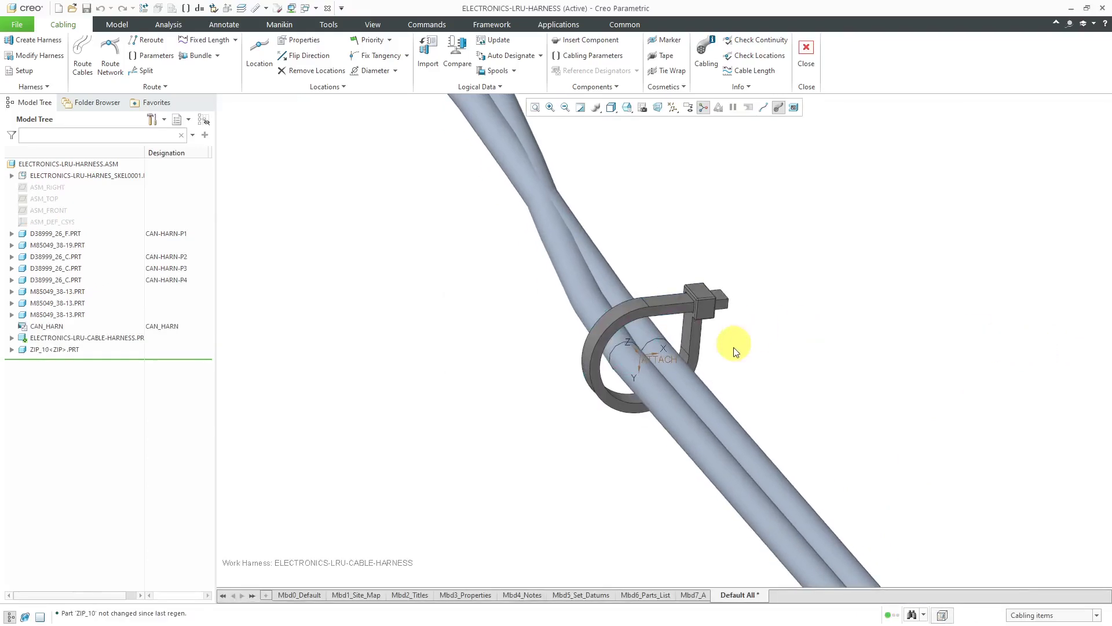
# Step: Zoom out, switch cables to centre-line display, and rotate to see the whole harness loop
pyautogui.scroll(-5, 776, 388)
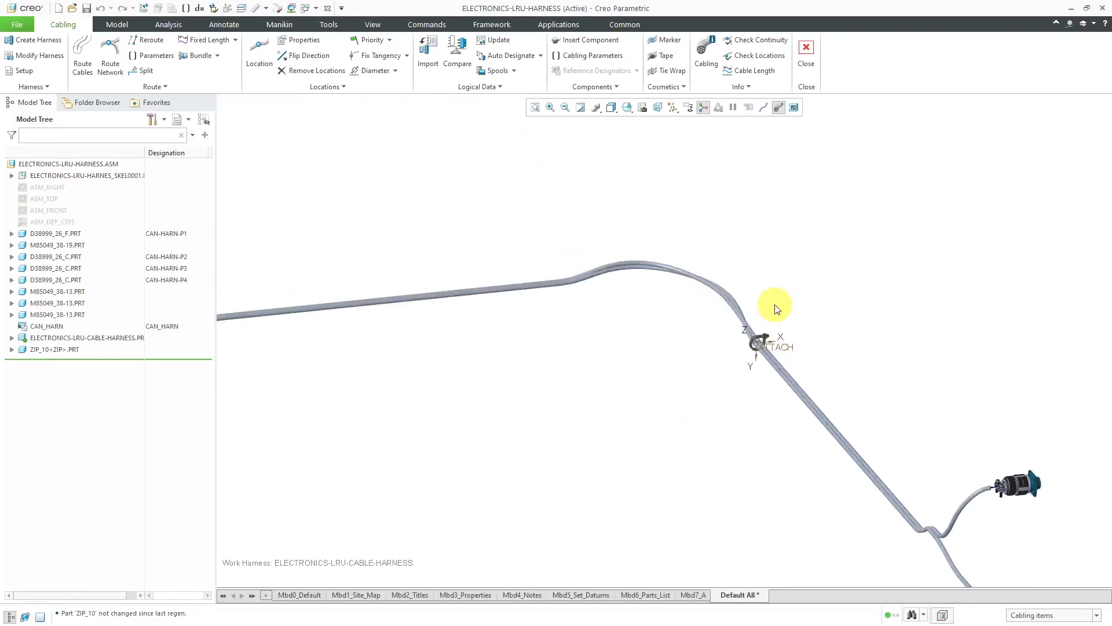
pyautogui.scroll(-3, 777, 307)
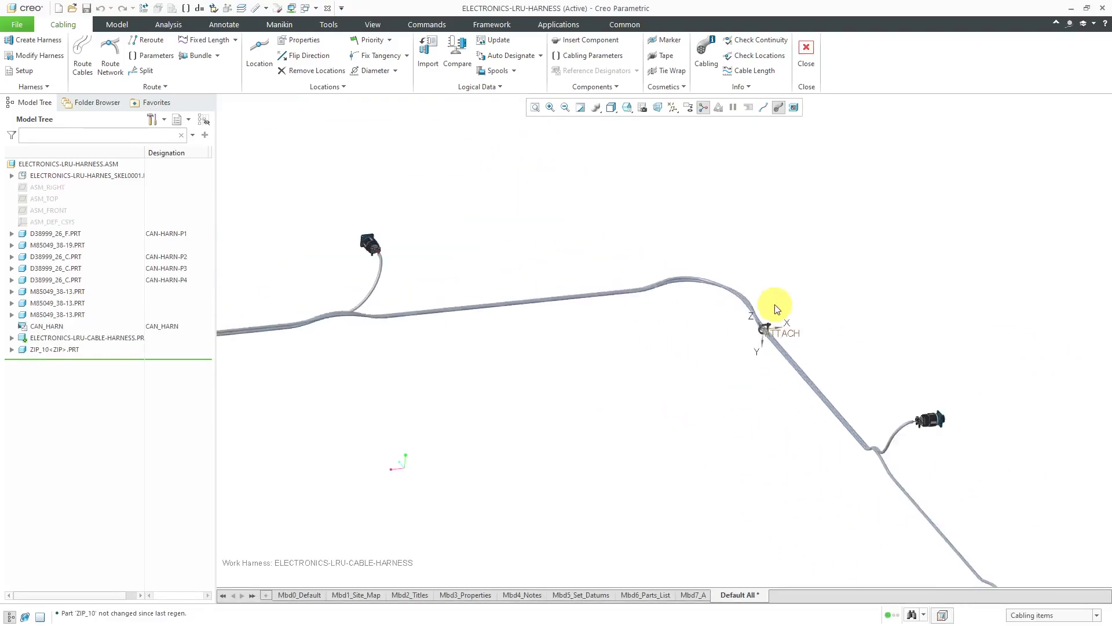
pyautogui.click(762, 109)
pyautogui.scroll(-2, 857, 228)
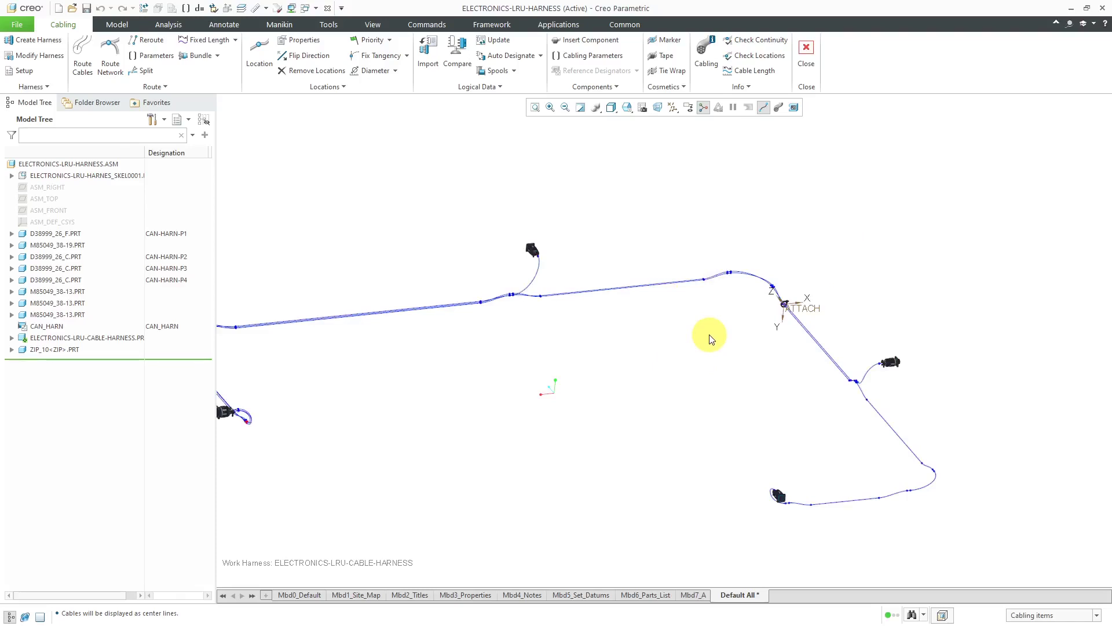
pyautogui.moveTo(711, 339); pyautogui.dragTo(676, 345, button='middle')
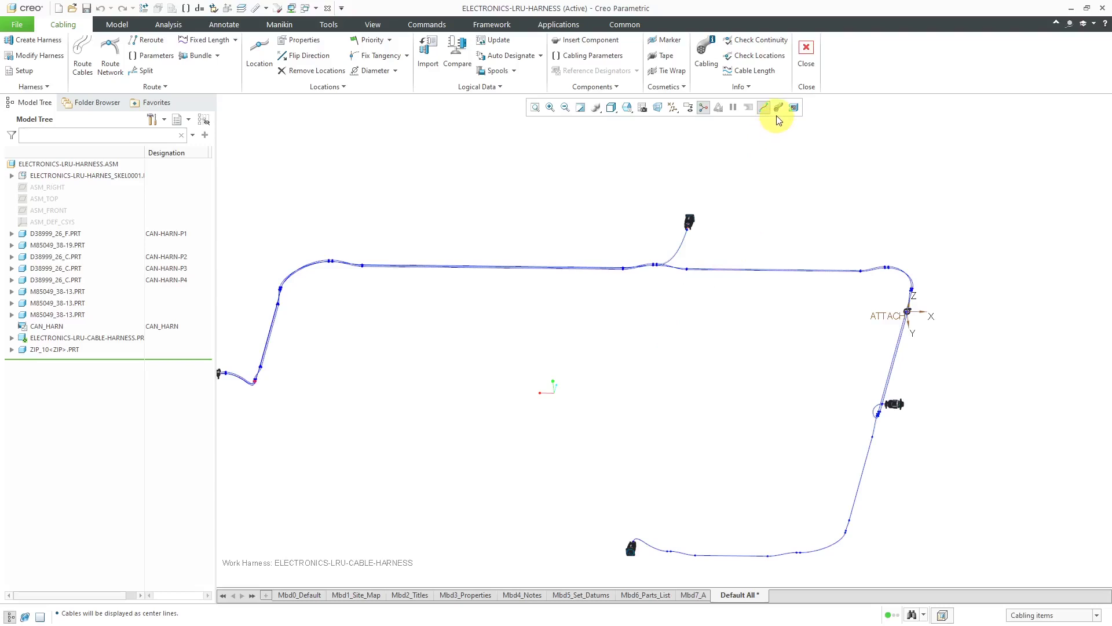
# Step: Turn on datum point display, expand the skeleton, and select the cable segment through PNT6
pyautogui.click(673, 108)
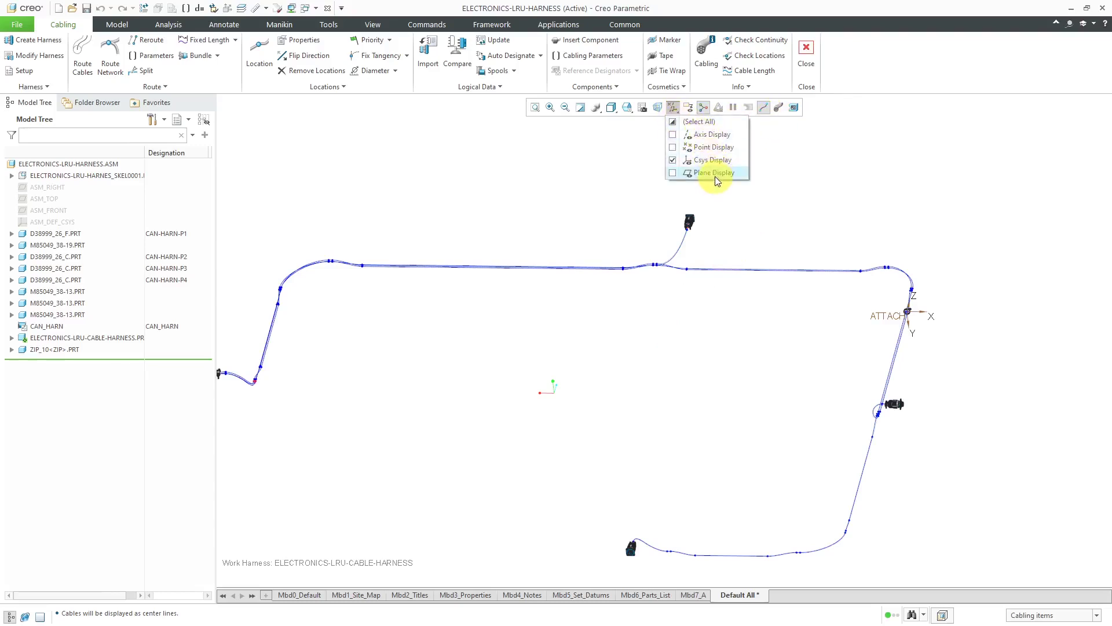
pyautogui.click(713, 149)
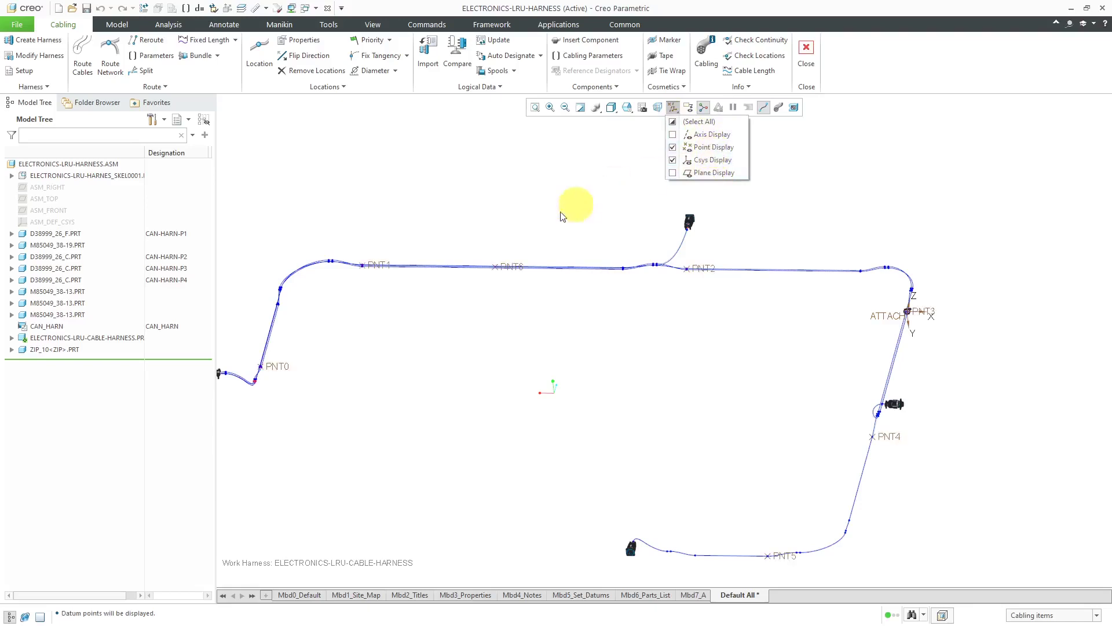
pyautogui.click(502, 276)
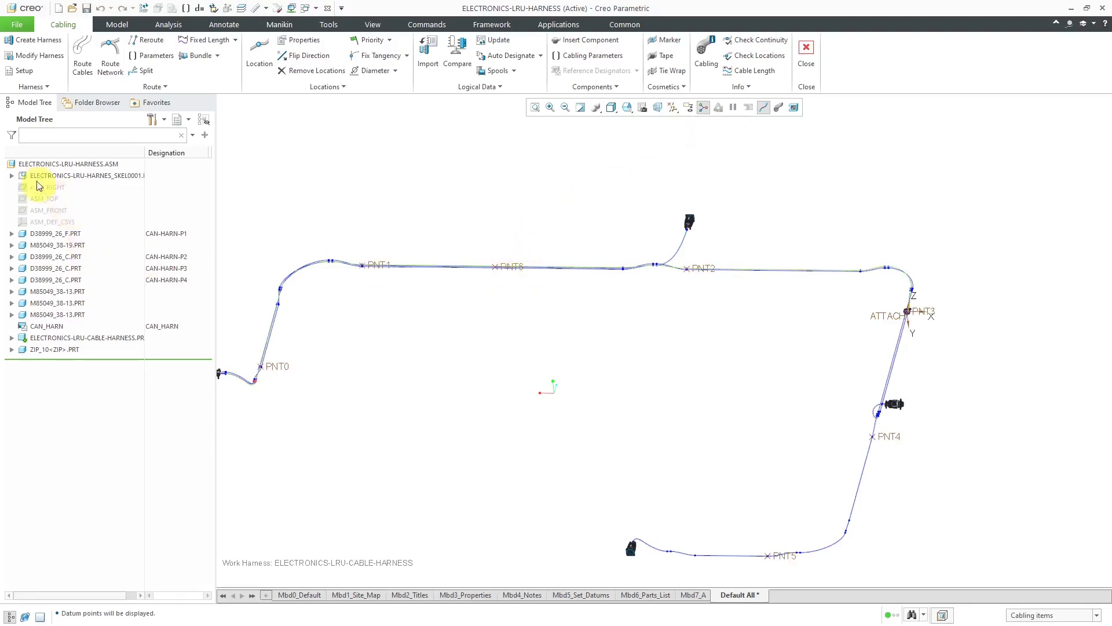
pyautogui.click(10, 176)
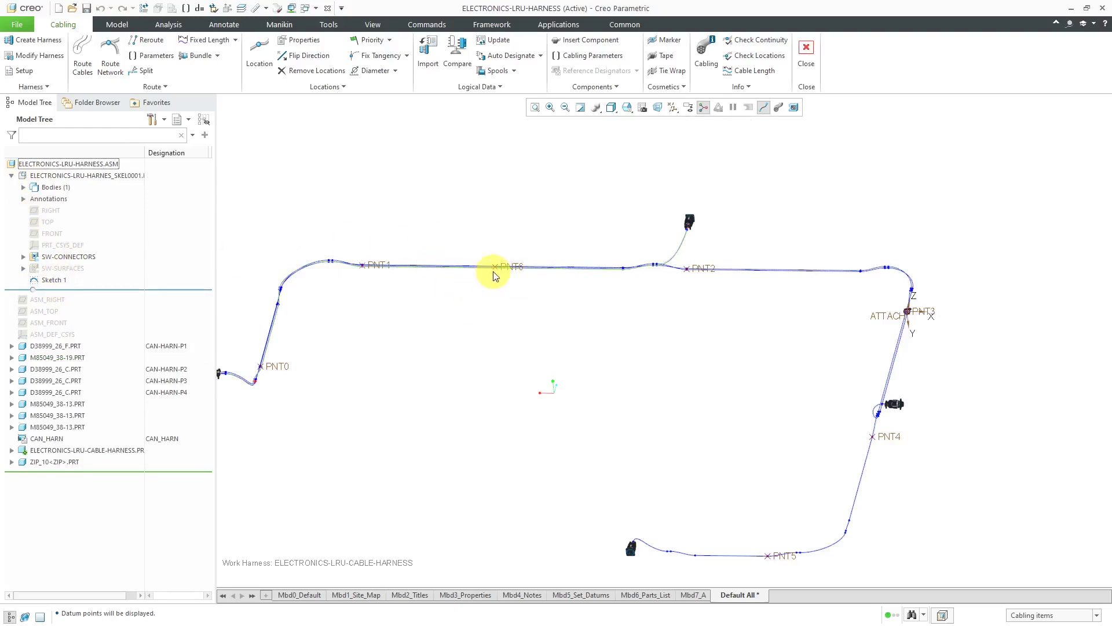
pyautogui.scroll(5, 495, 275)
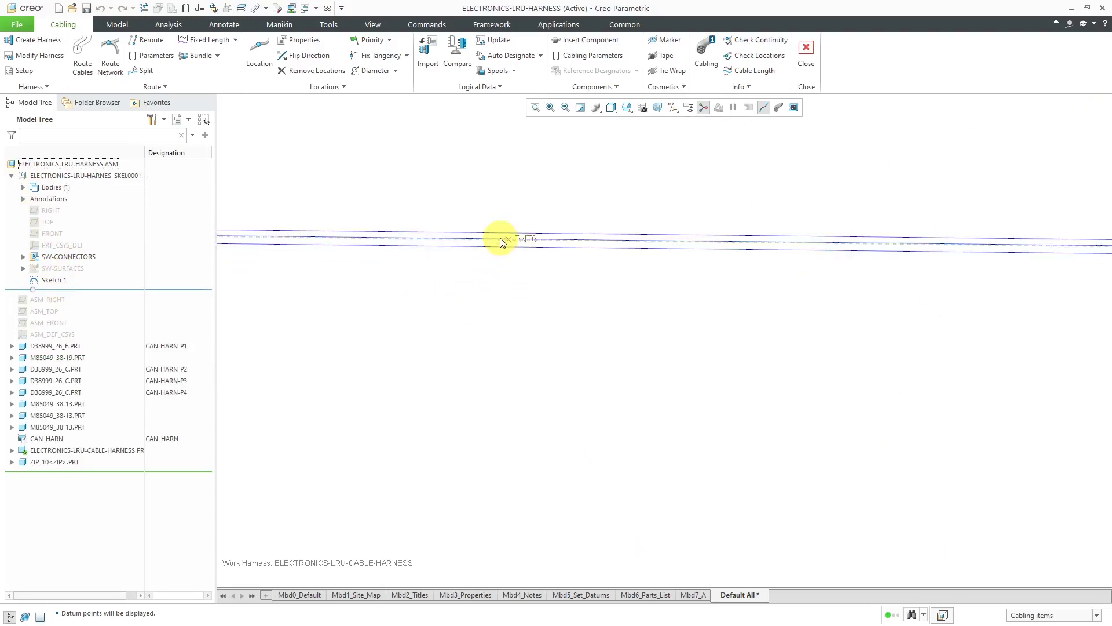
pyautogui.click(500, 241)
# Step: Insert a new cable location on the selected segment at datum point PNT6
pyautogui.rightClick(524, 334)
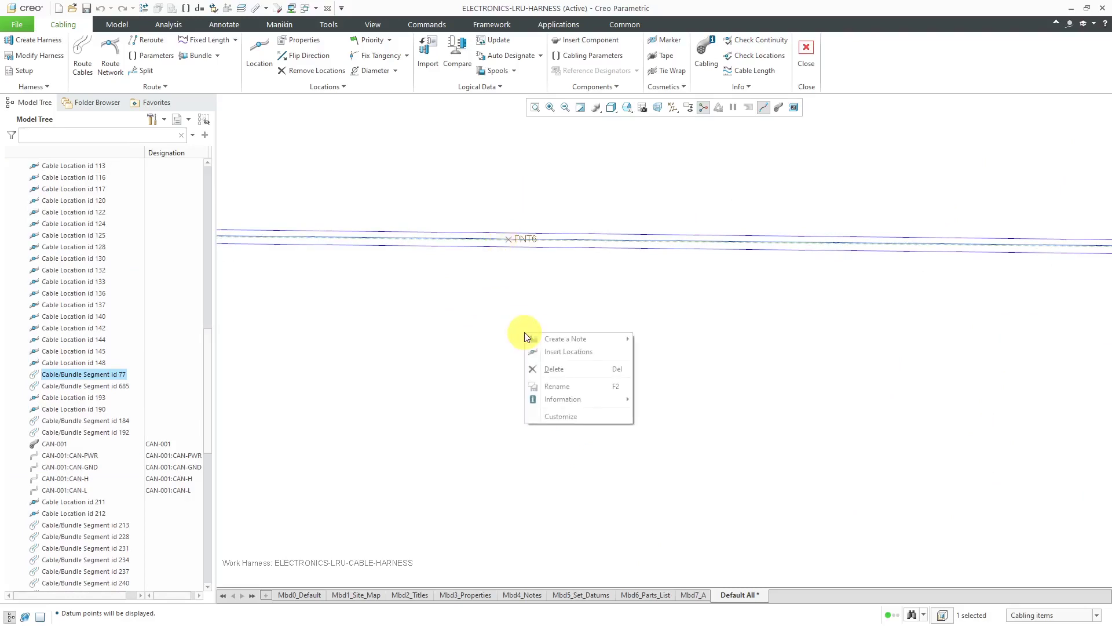
pyautogui.click(572, 349)
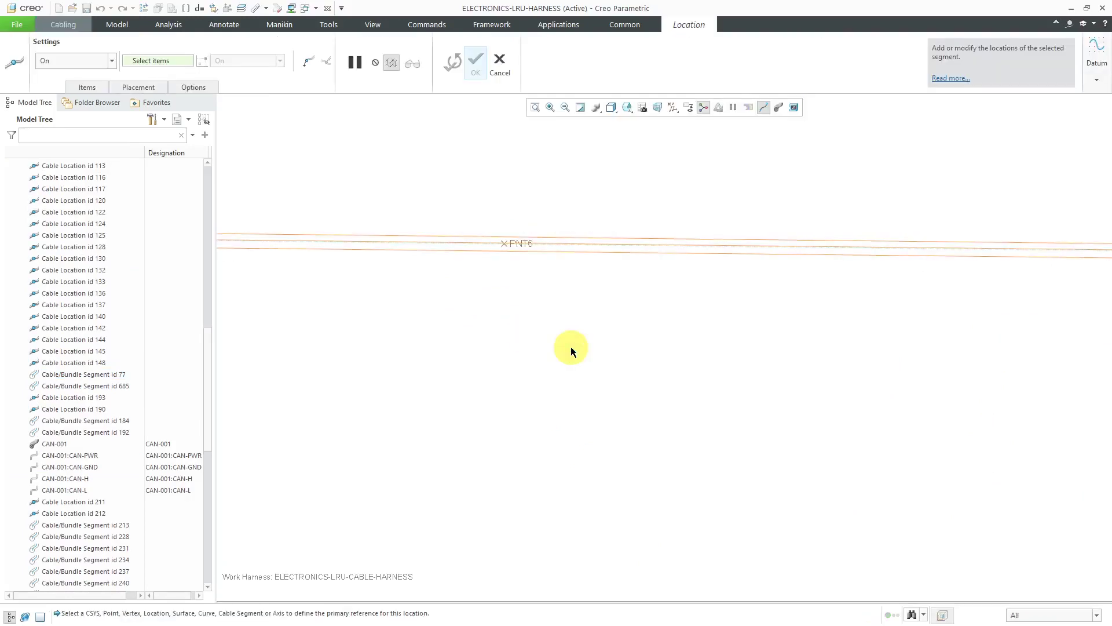
pyautogui.click(87, 87)
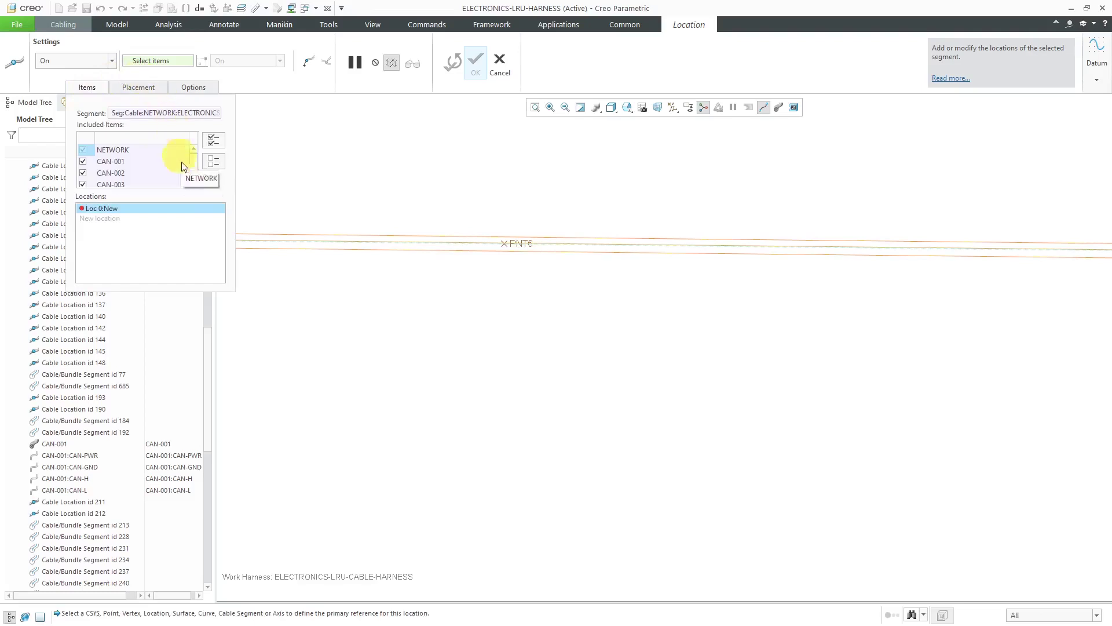
pyautogui.scroll(-1, 193, 165)
pyautogui.scroll(1, 192, 164)
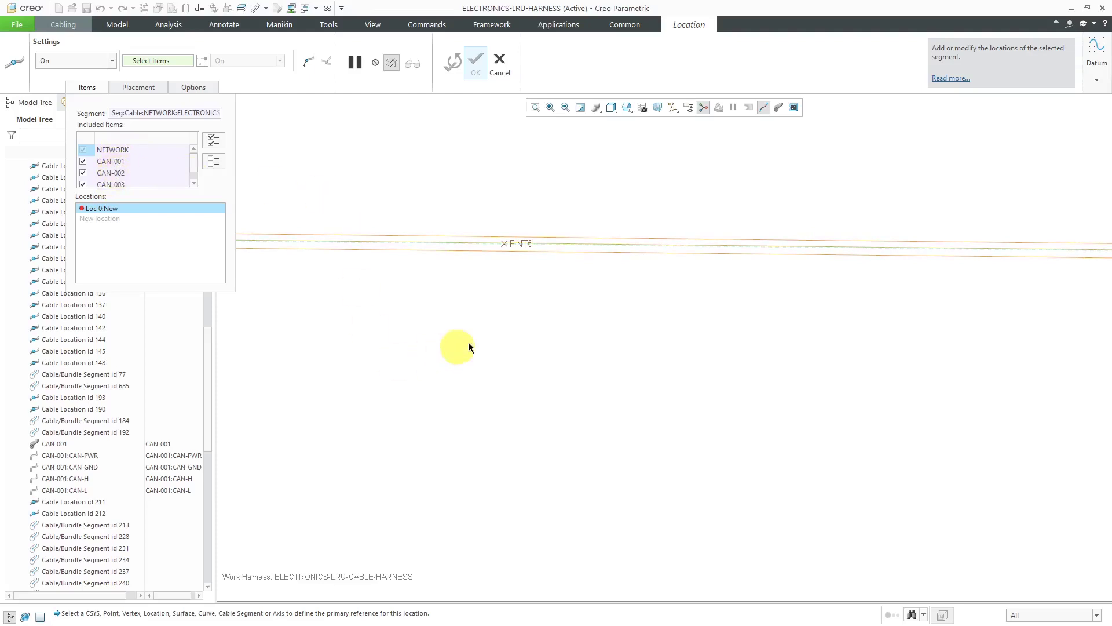
pyautogui.click(520, 245)
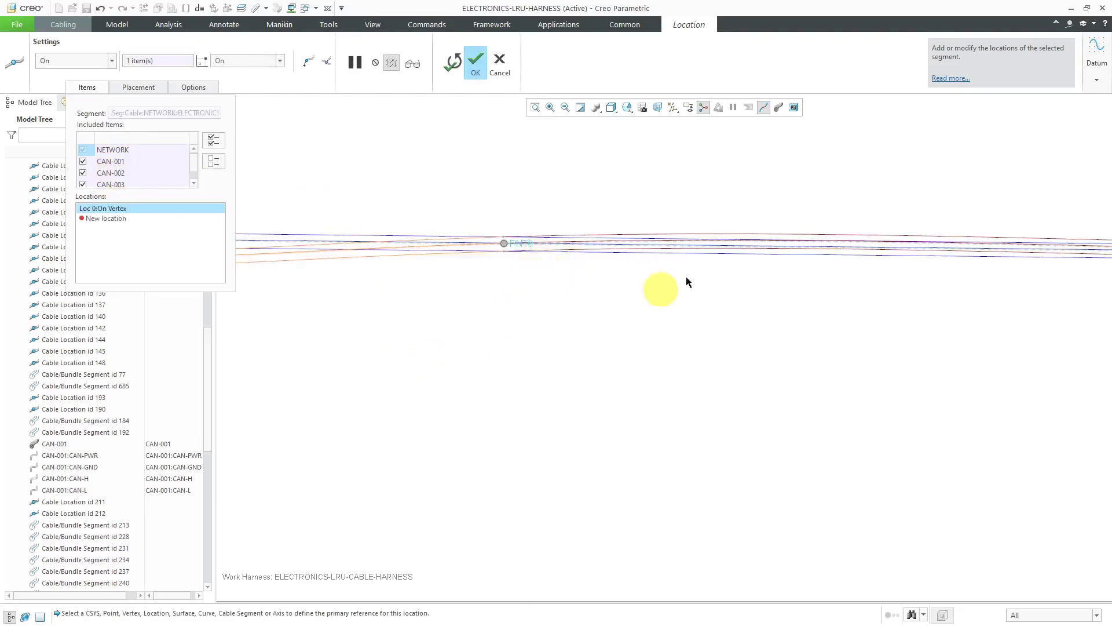
pyautogui.scroll(-3, 735, 247)
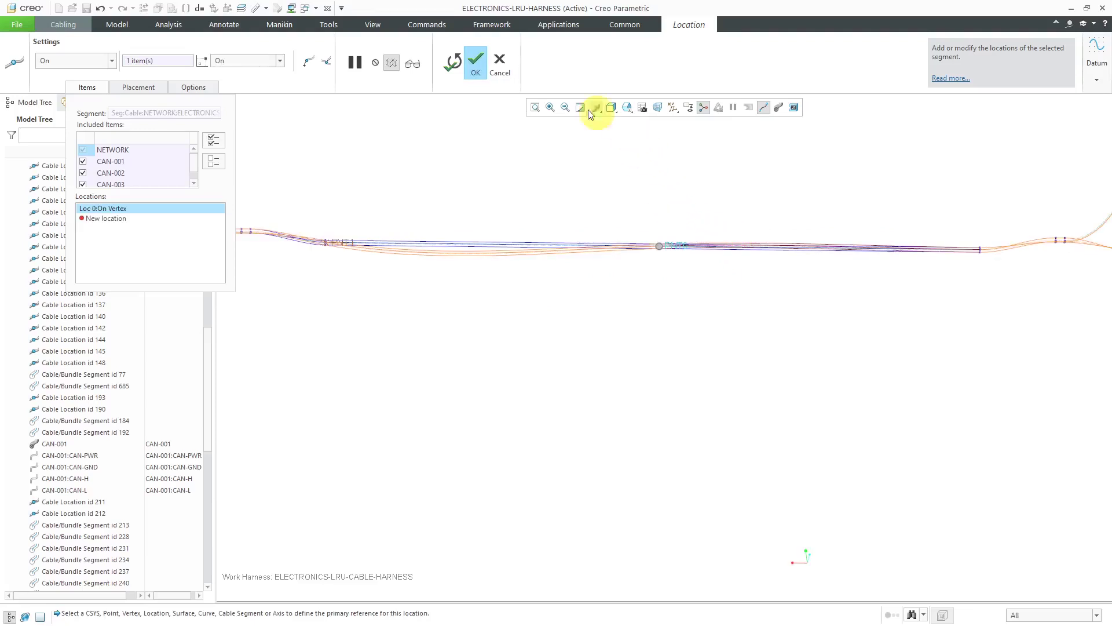
pyautogui.click(473, 64)
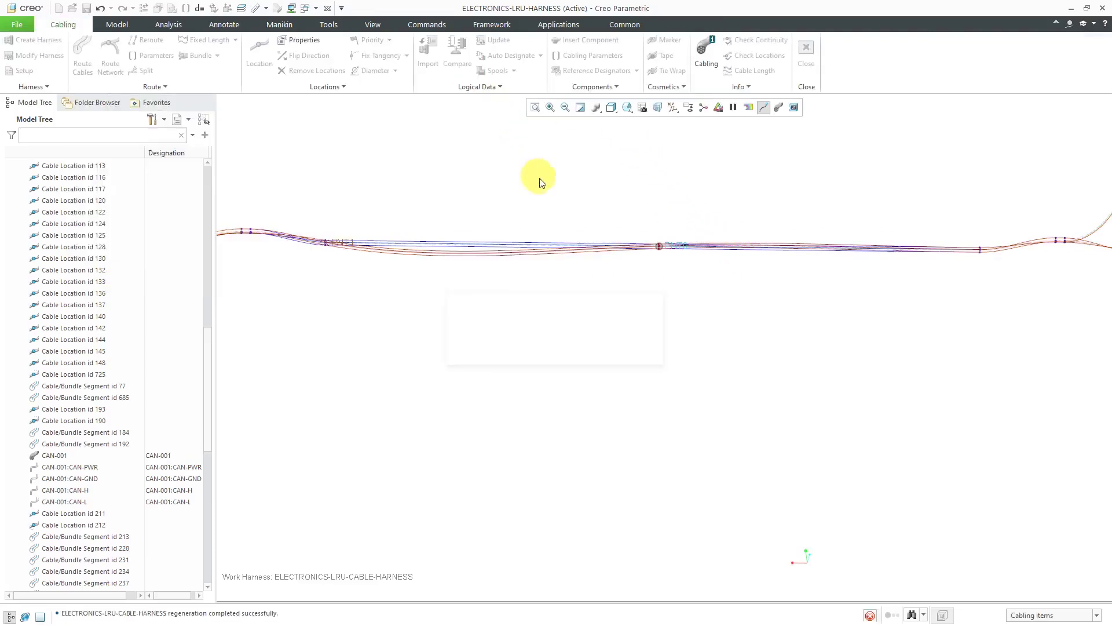
# Step: Start a component insertion and open the zip_7-5<zip>.prt zip-tie instance
pyautogui.scroll(3, 717, 218)
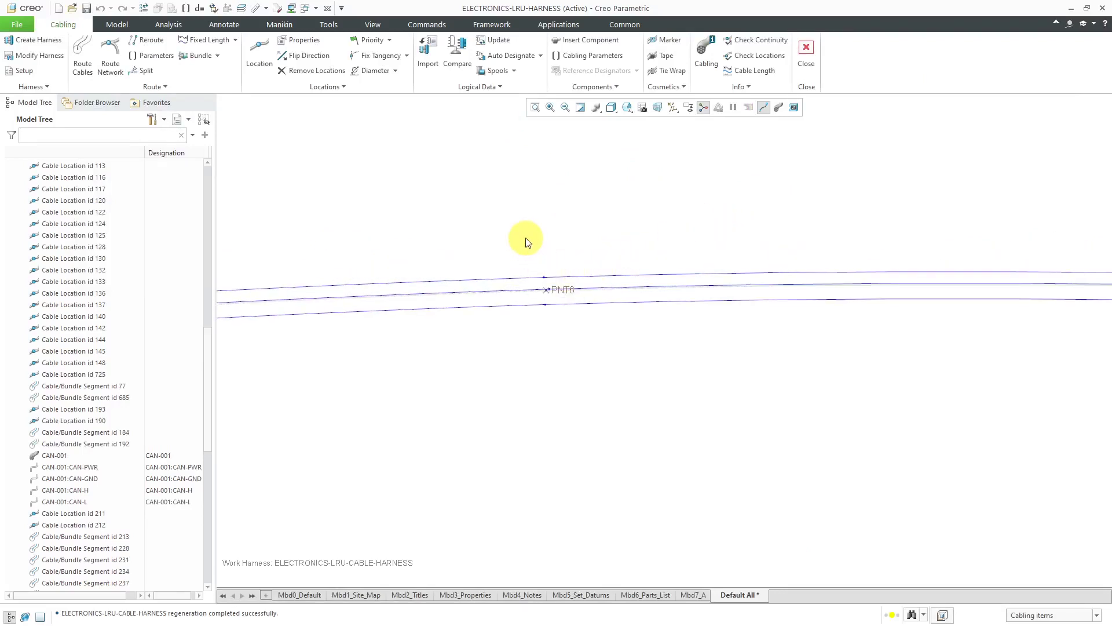
pyautogui.click(589, 42)
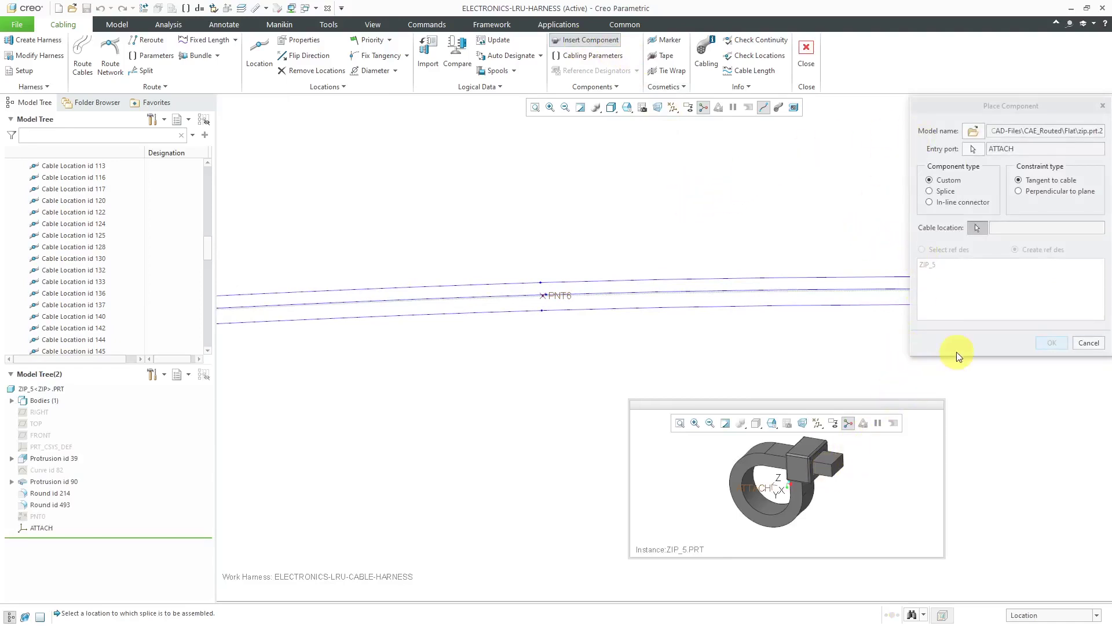
pyautogui.click(973, 131)
pyautogui.click(444, 404)
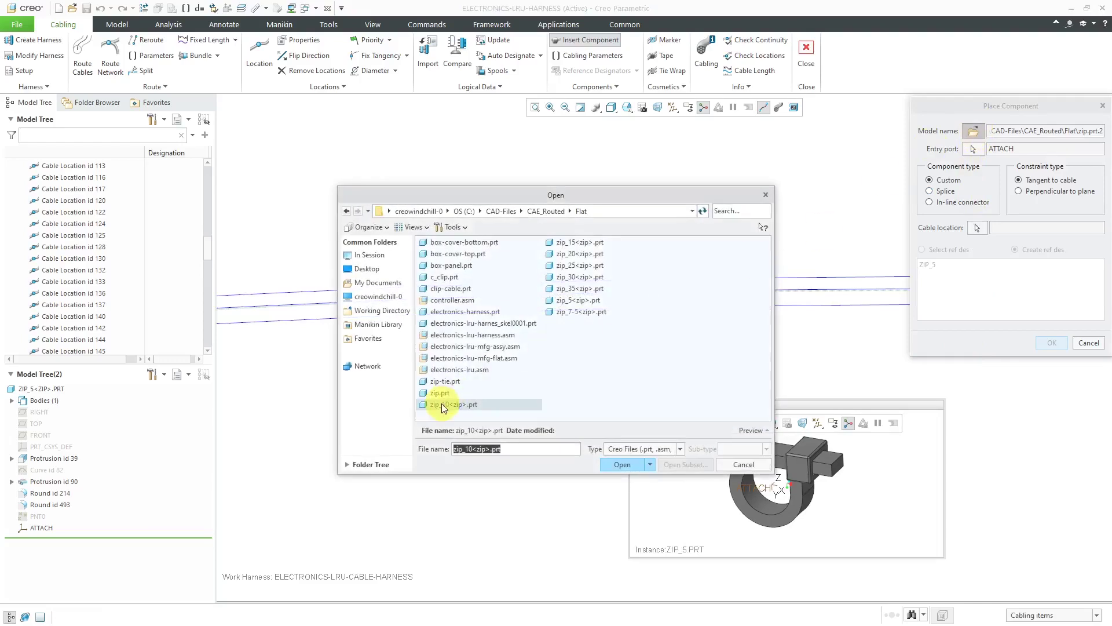
pyautogui.doubleClick(580, 312)
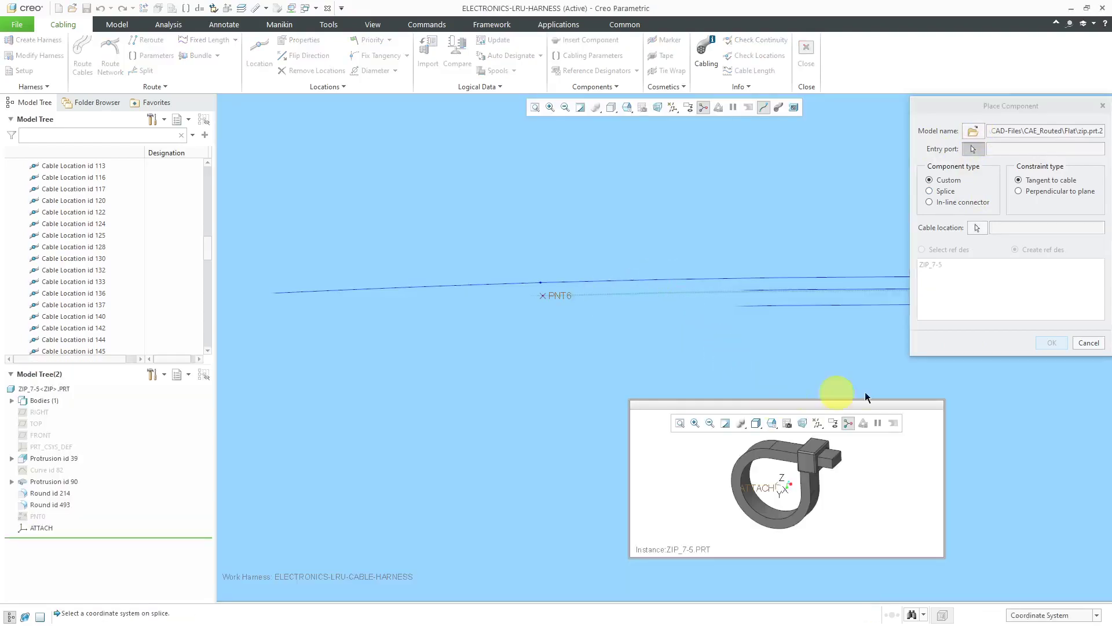
# Step: Set ATTACH as the entry port and PNT6 as the cable location, then inspect the preview
pyautogui.click(973, 149)
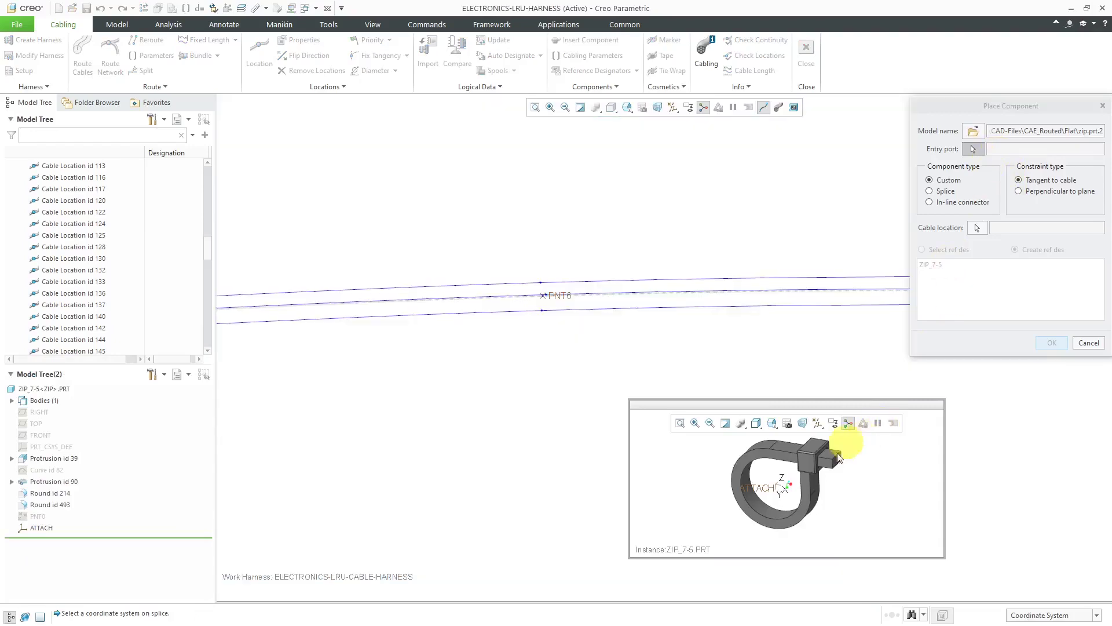
pyautogui.click(770, 488)
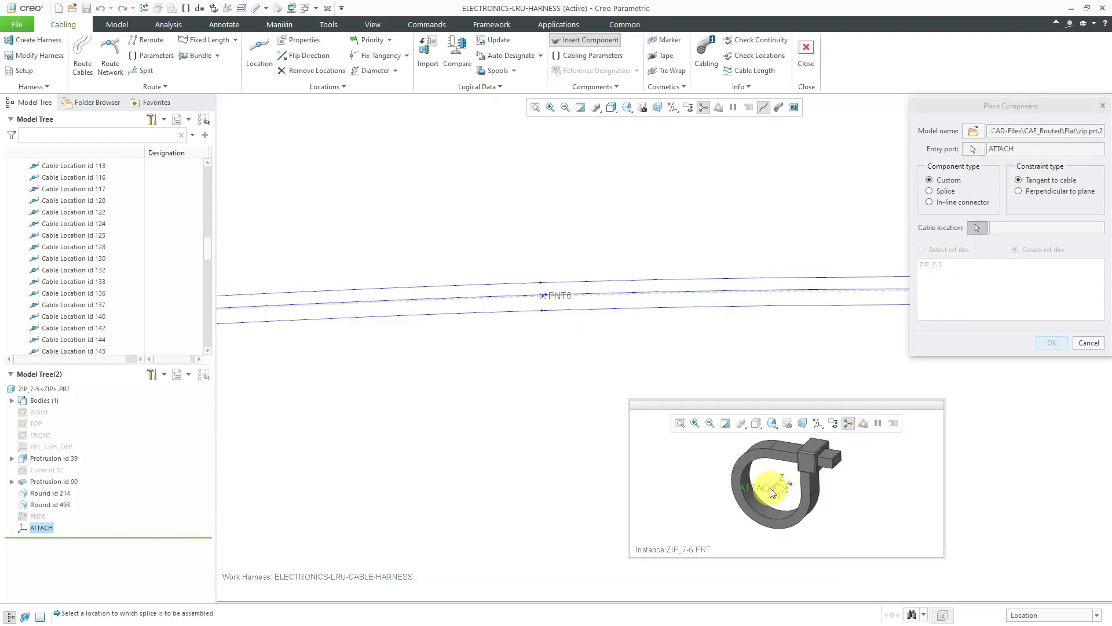
pyautogui.click(546, 296)
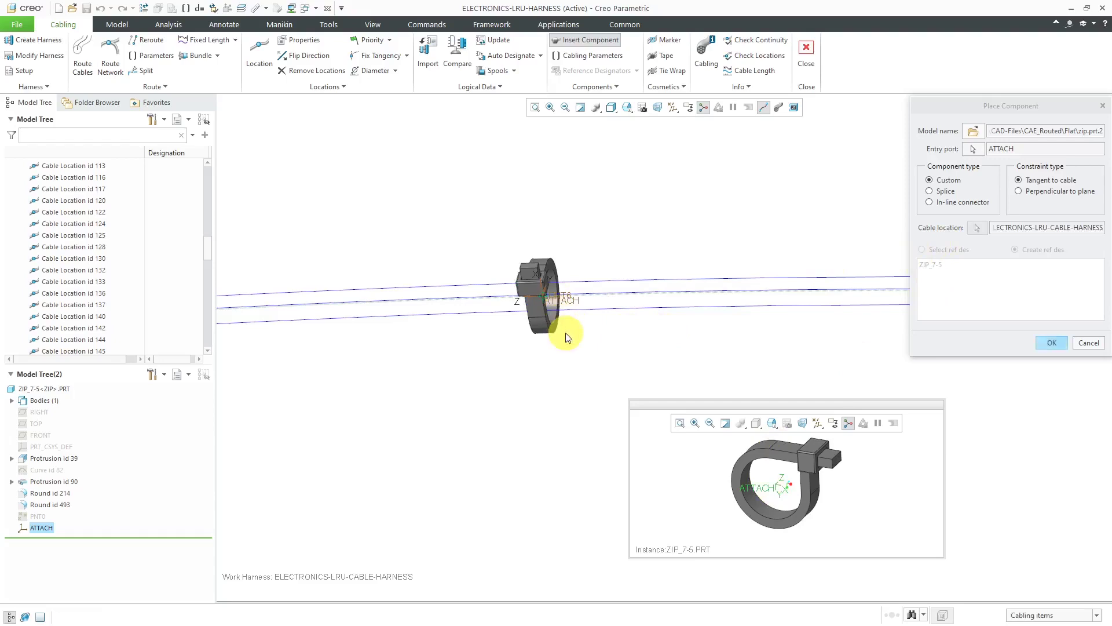
pyautogui.moveTo(534, 287); pyautogui.dragTo(634, 383, button='middle')
pyautogui.scroll(3, 603, 303)
pyautogui.scroll(3, 454, 278)
pyautogui.scroll(2, 531, 249)
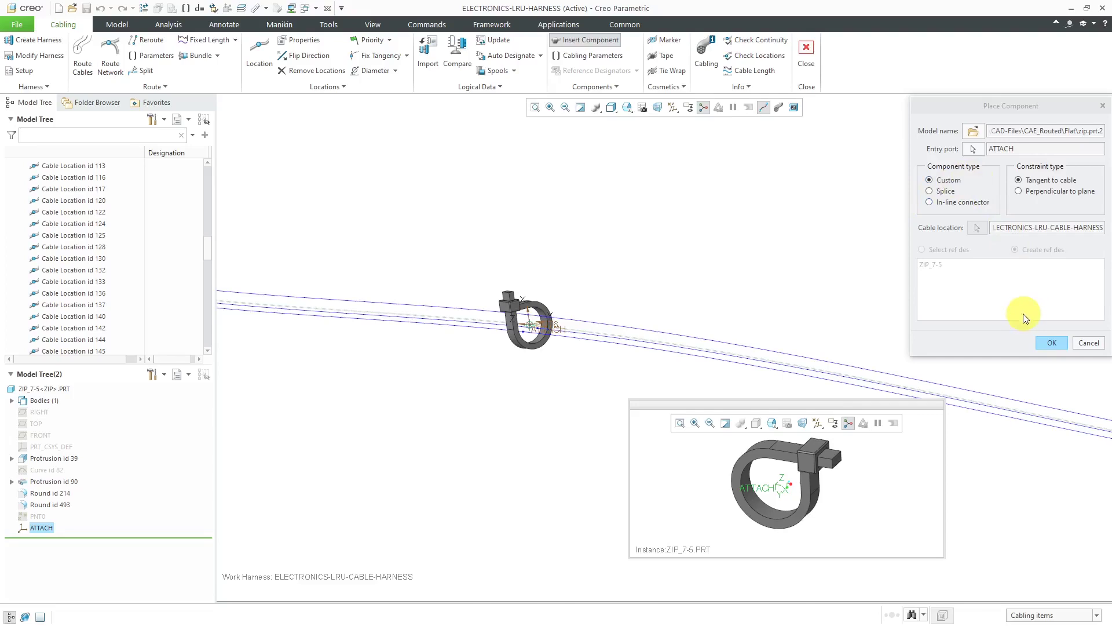
# Step: Confirm the ZIP_7-5 placement with a 270 degree twist and accept the cable paths
pyautogui.click(1052, 341)
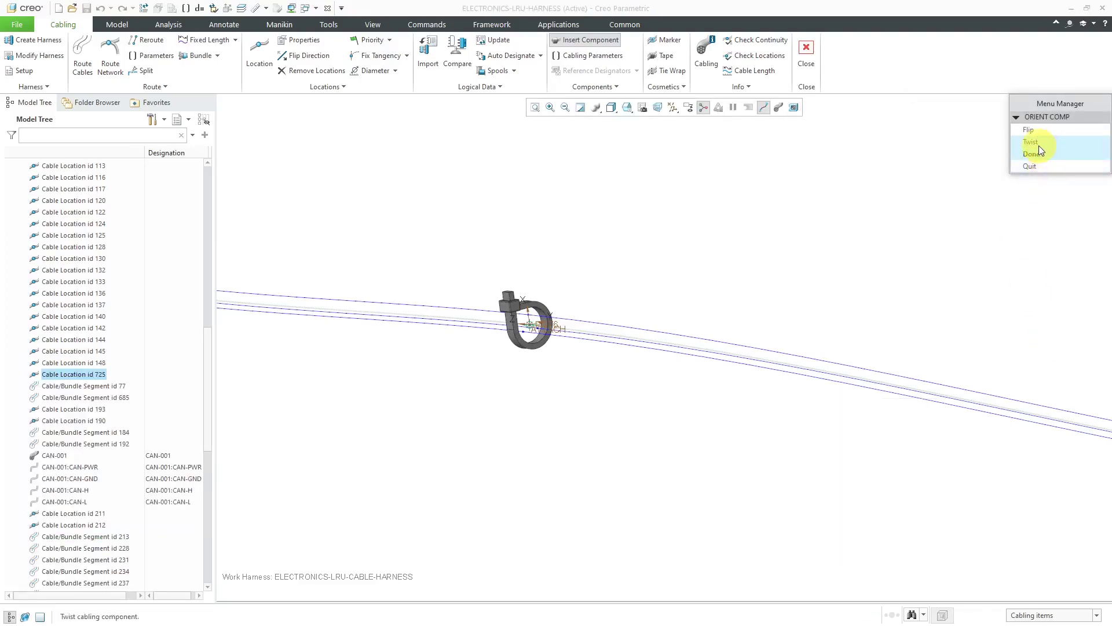
pyautogui.click(1038, 144)
pyautogui.click(1051, 226)
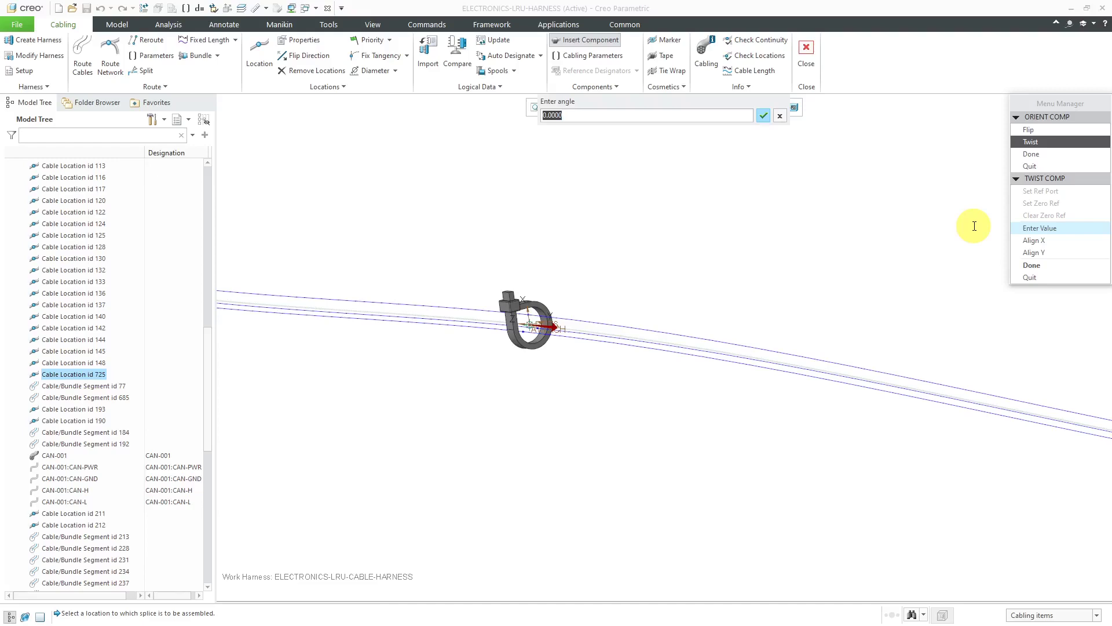
pyautogui.write('270')
pyautogui.press('Return')
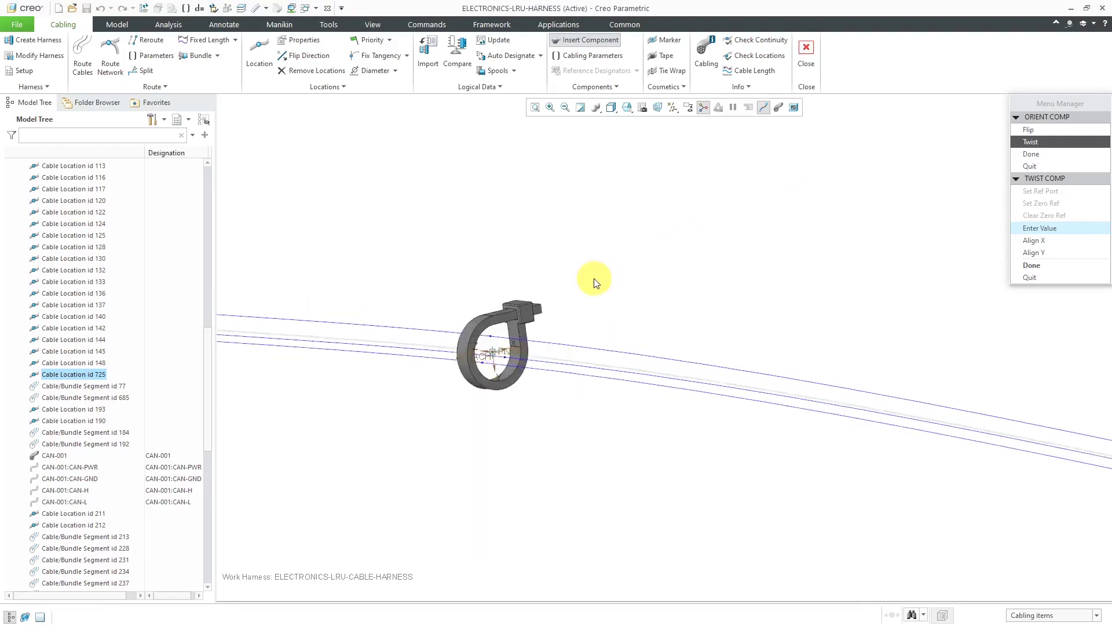
pyautogui.click(1058, 264)
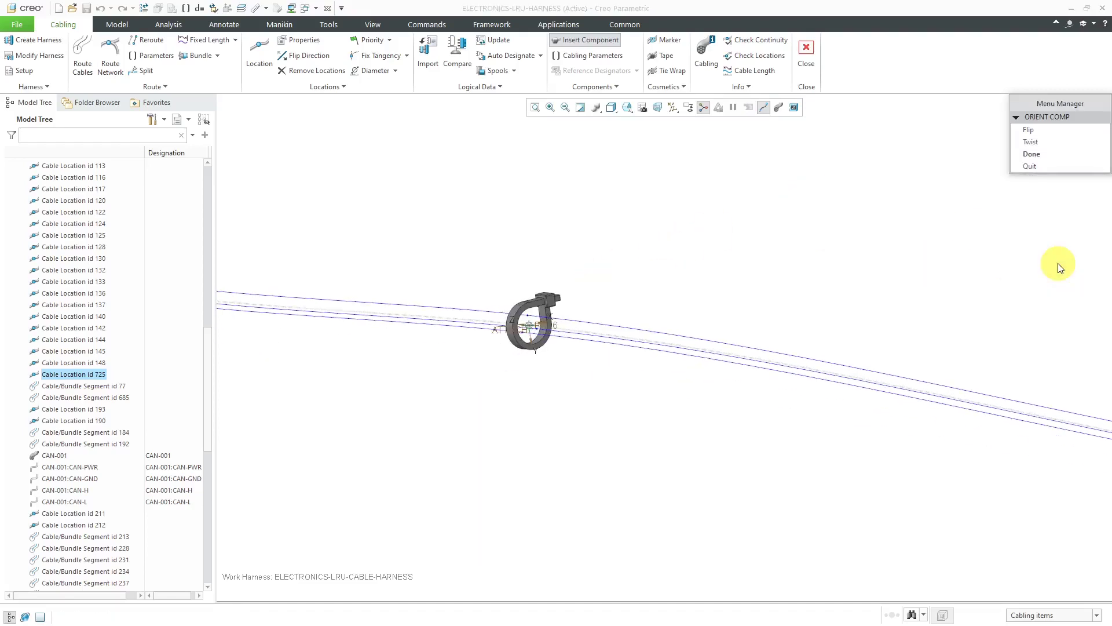
pyautogui.click(1041, 156)
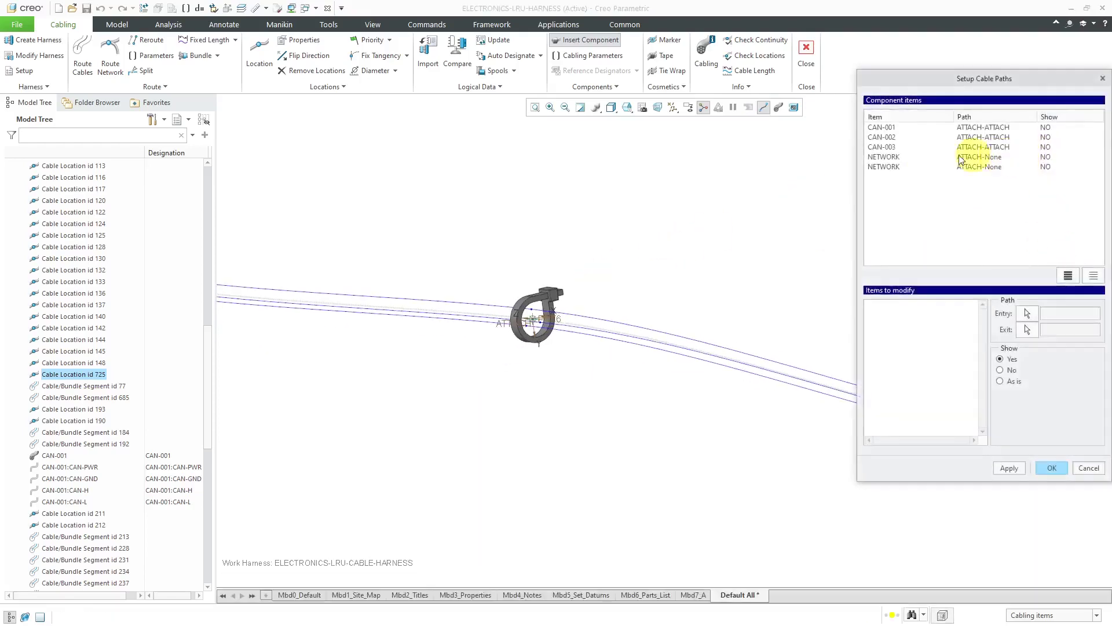
pyautogui.click(1051, 468)
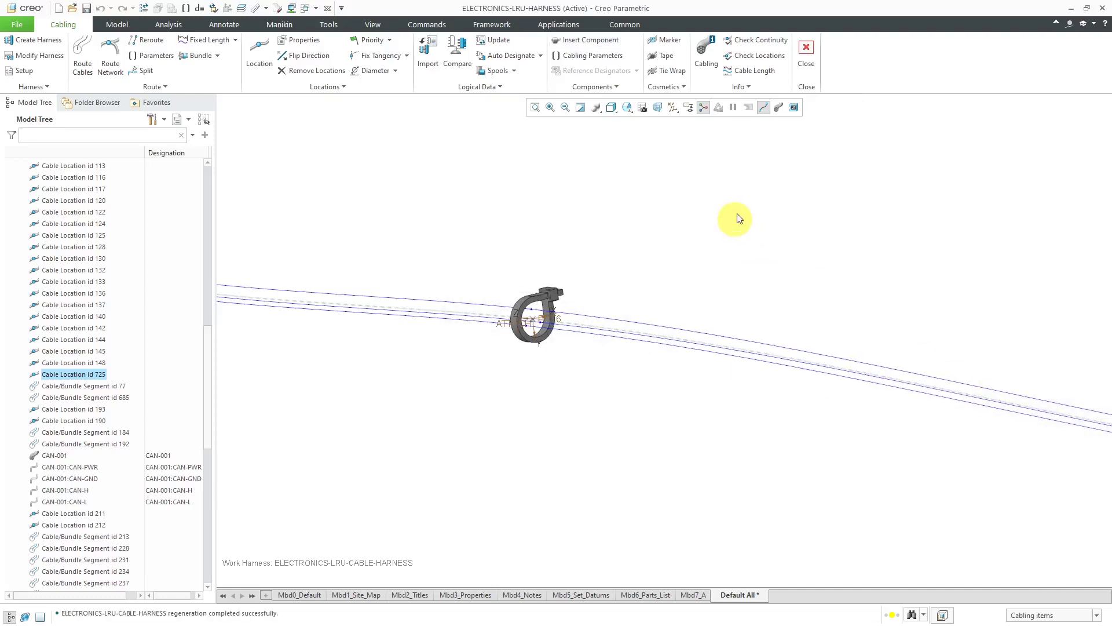
# Step: Show cables at true thickness, zoom out, and scroll the Model Tree to both zip ties
pyautogui.click(778, 107)
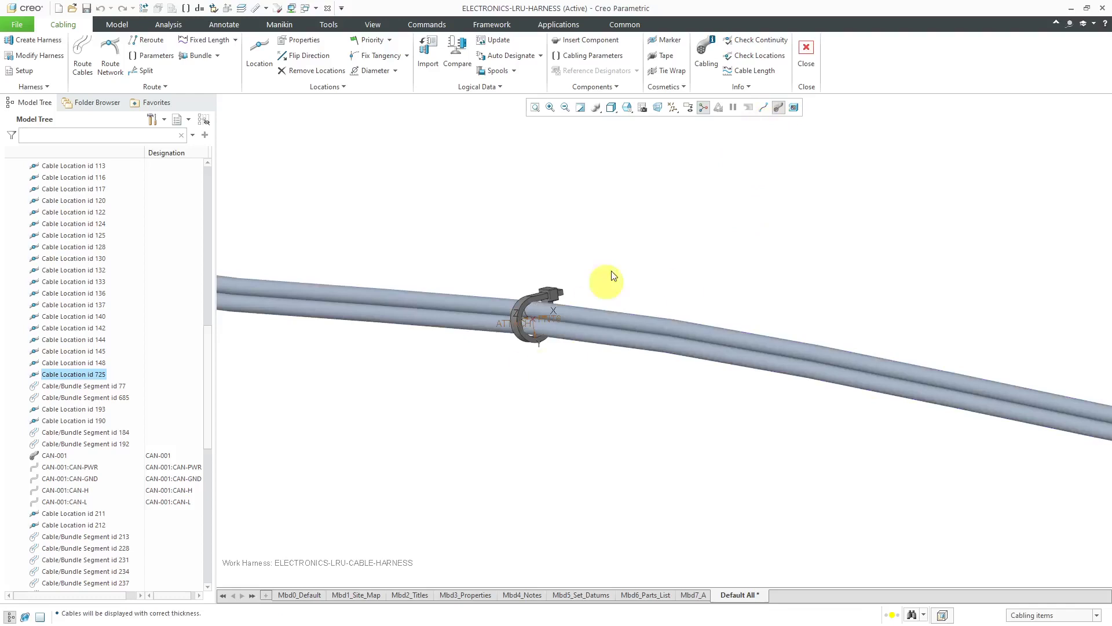
pyautogui.scroll(-3, 603, 281)
pyautogui.scroll(-3, 607, 287)
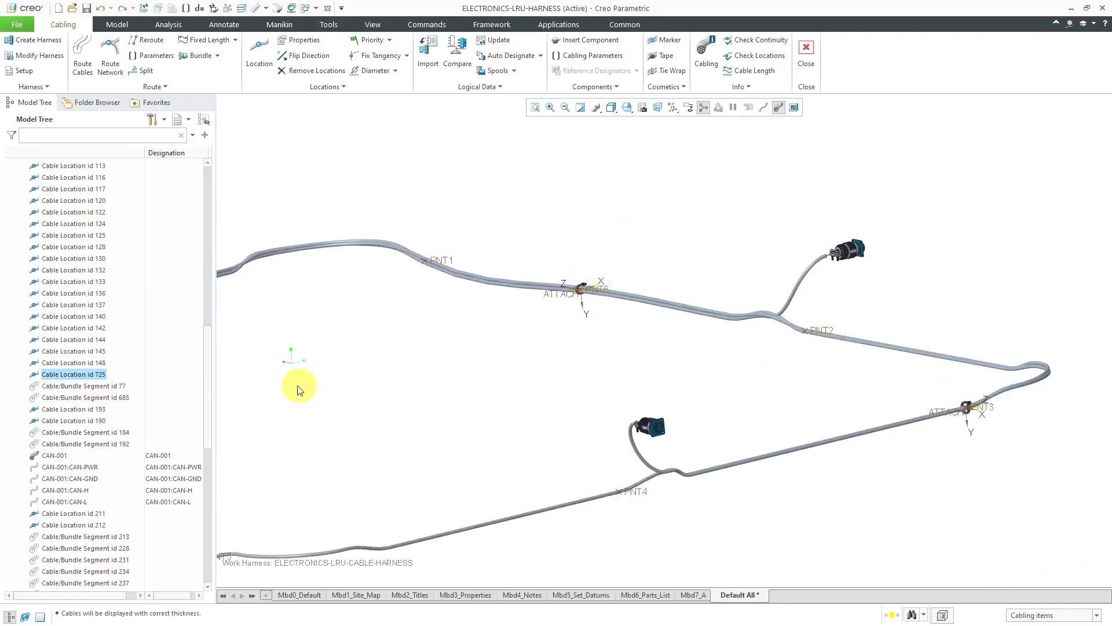
pyautogui.moveTo(211, 395); pyautogui.dragTo(197, 546)
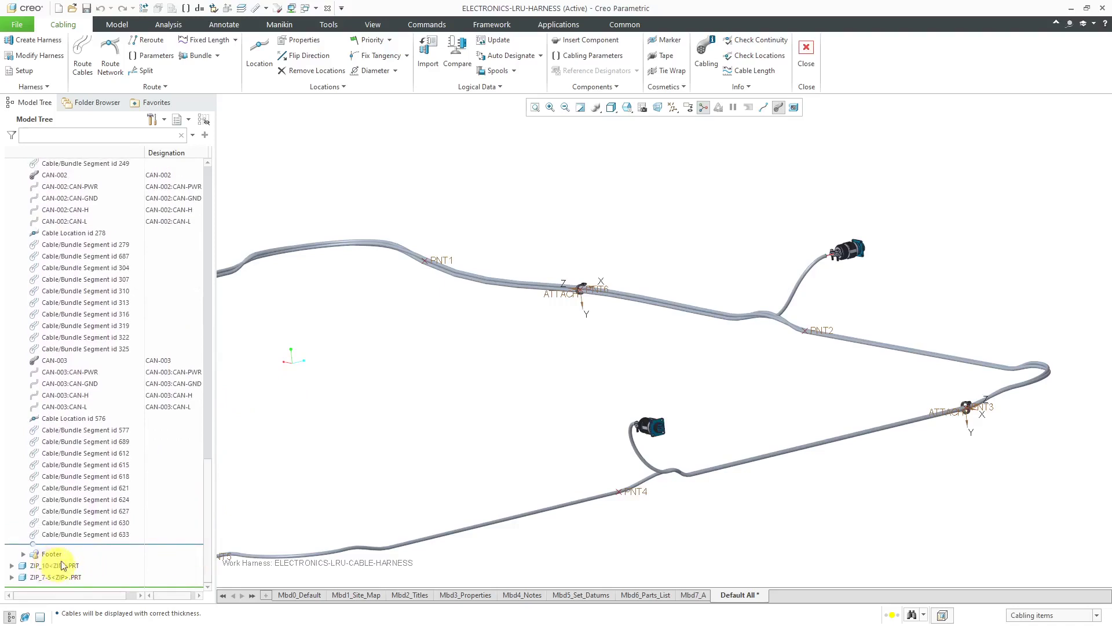